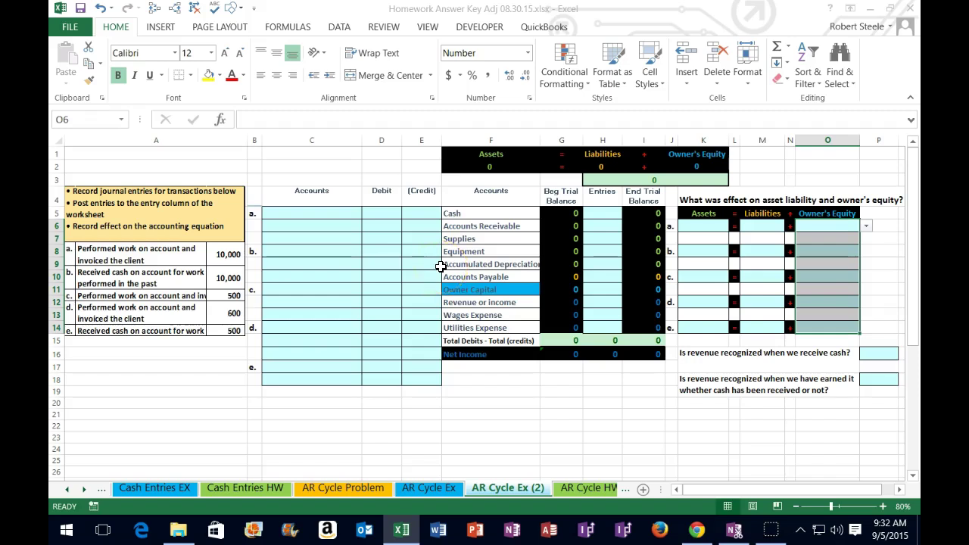
# - Examine the accounting equation at the top of the sheet and the formula behind the Assets total in F2
pyautogui.click(465, 153)
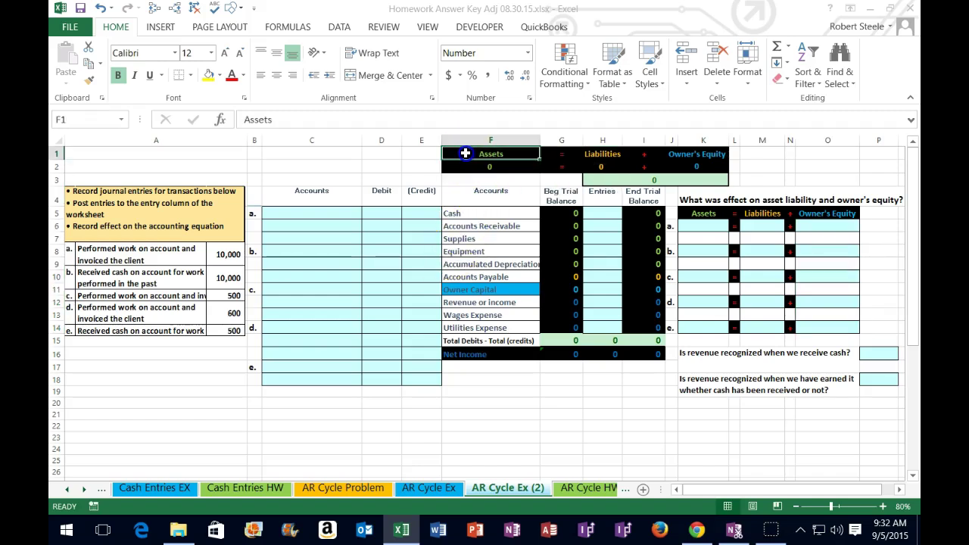
pyautogui.moveTo(464, 153); pyautogui.dragTo(694, 155)
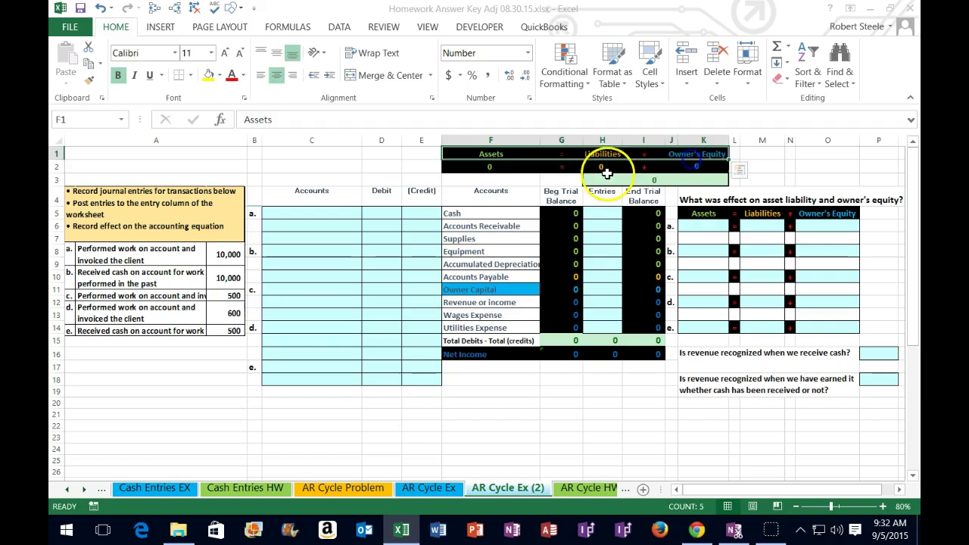
pyautogui.doubleClick(490, 166)
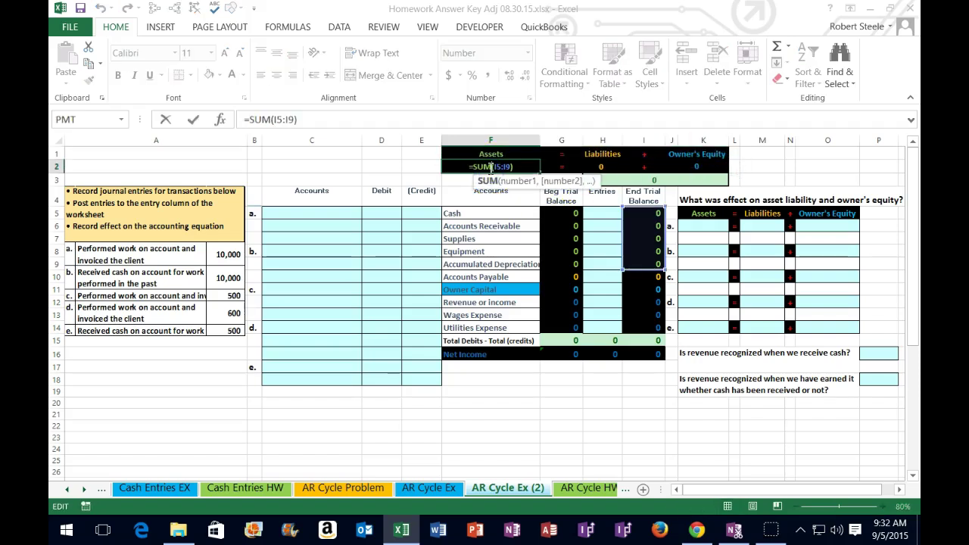
pyautogui.press('Return')
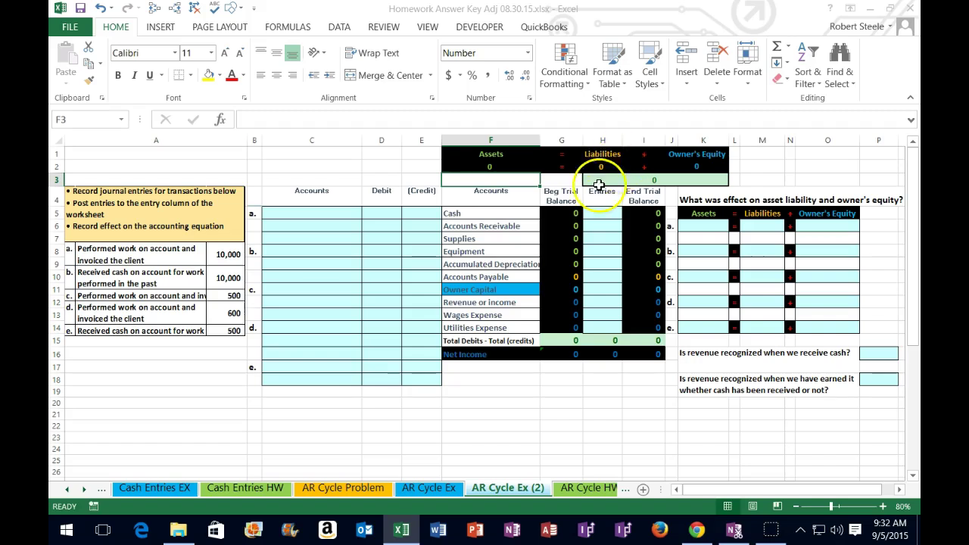
# - Review the asset, liability and owner's equity accounts with their beginning trial balances
pyautogui.click(458, 214)
pyautogui.moveTo(459, 214); pyautogui.dragTo(549, 263)
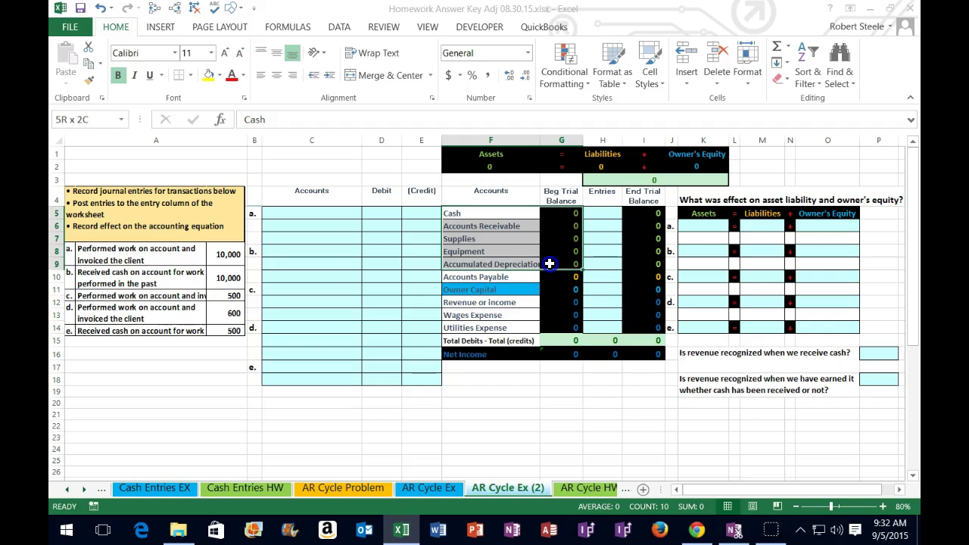
pyautogui.moveTo(549, 264); pyautogui.dragTo(548, 264)
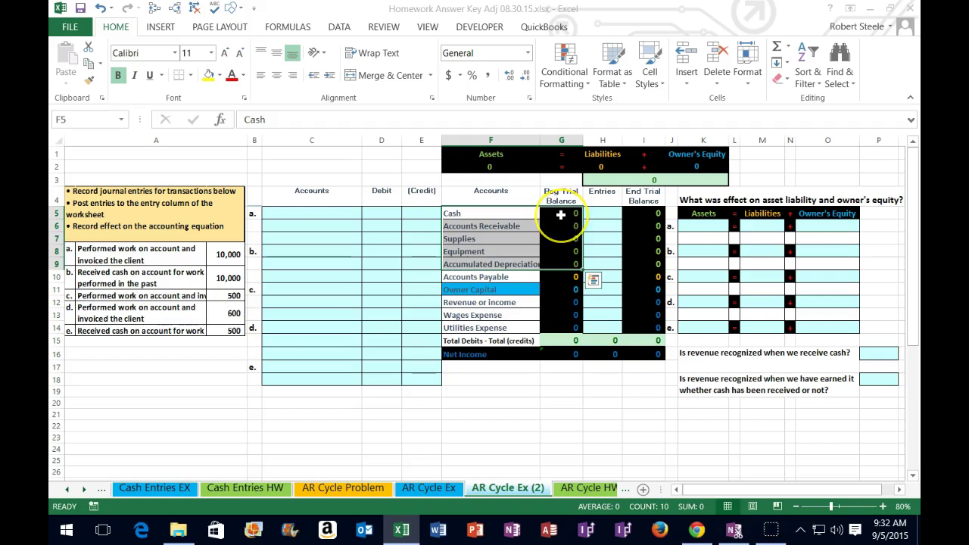
pyautogui.click(470, 279)
pyautogui.moveTo(470, 279); pyautogui.dragTo(566, 277)
pyautogui.moveTo(489, 291); pyautogui.dragTo(559, 324)
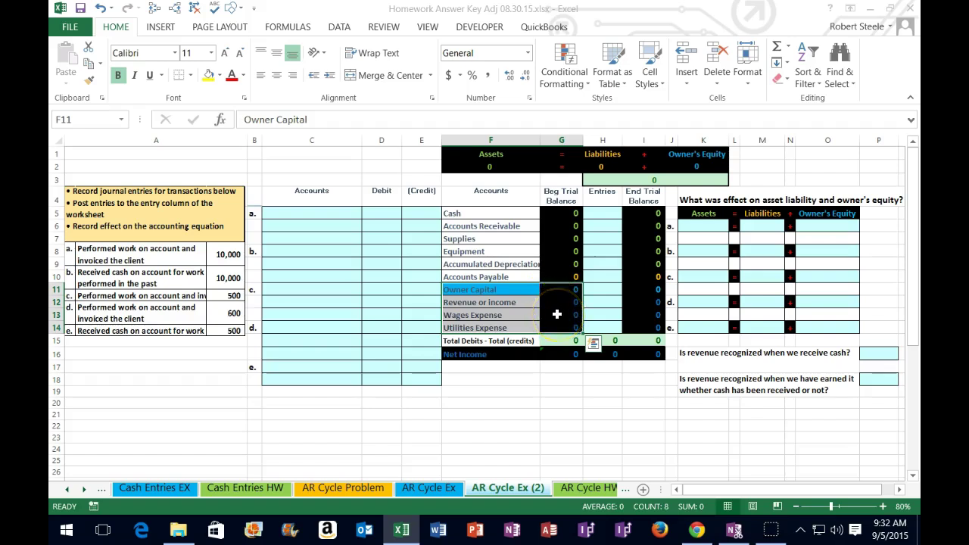
pyautogui.click(470, 288)
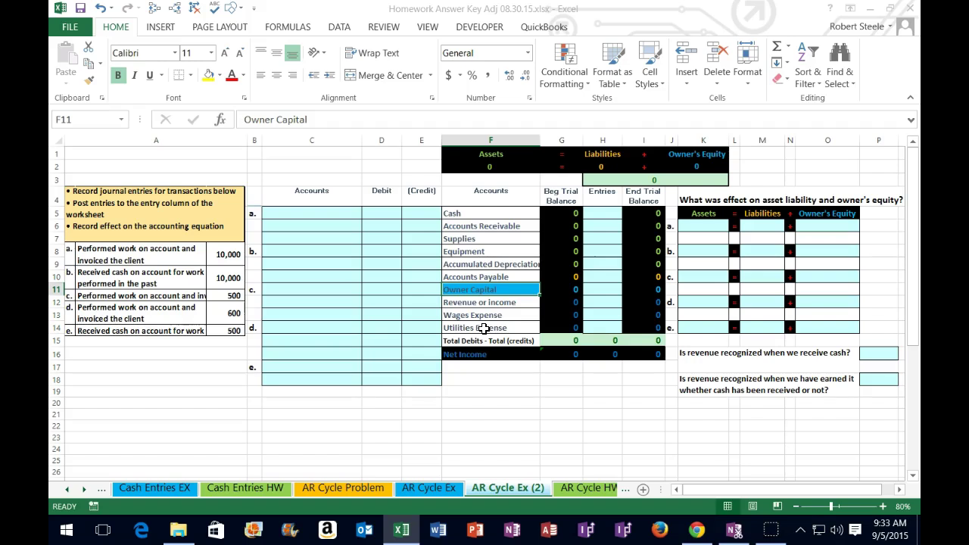
# - Examine the trial balance rows by account group, the blank journal entry area and the Entries column
pyautogui.moveTo(466, 214); pyautogui.dragTo(642, 265)
pyautogui.moveTo(477, 277); pyautogui.dragTo(654, 274)
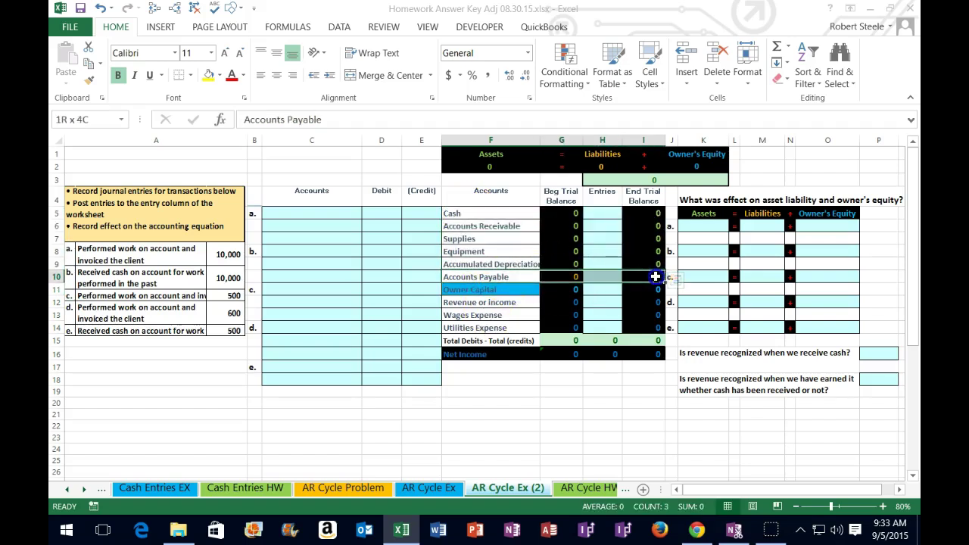
pyautogui.moveTo(477, 289); pyautogui.dragTo(651, 288)
pyautogui.moveTo(477, 302); pyautogui.dragTo(658, 328)
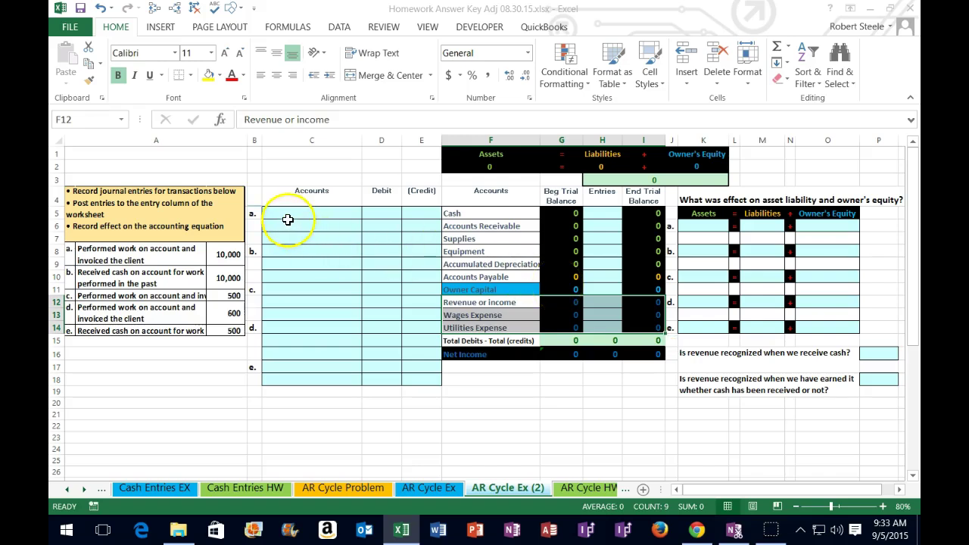
pyautogui.moveTo(287, 216); pyautogui.dragTo(411, 376)
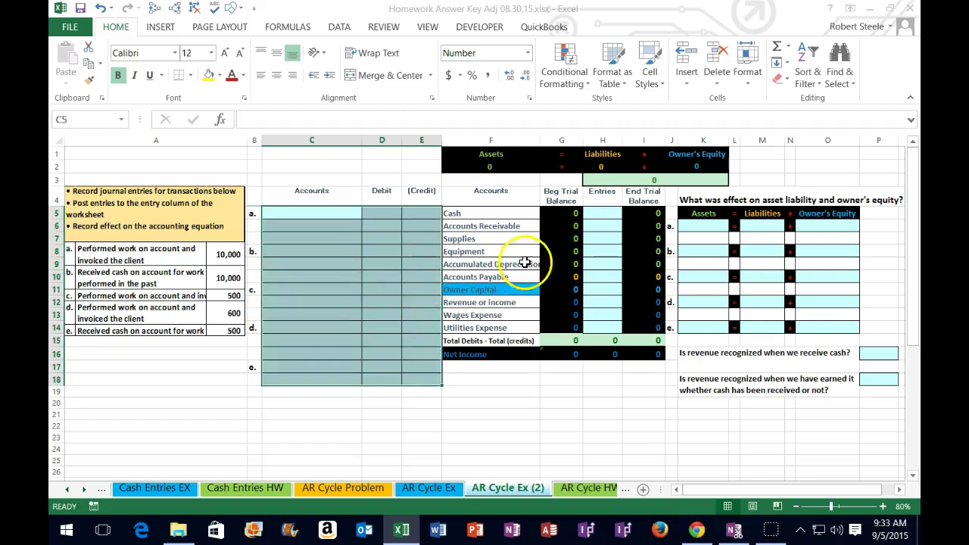
pyautogui.moveTo(603, 219); pyautogui.dragTo(596, 327)
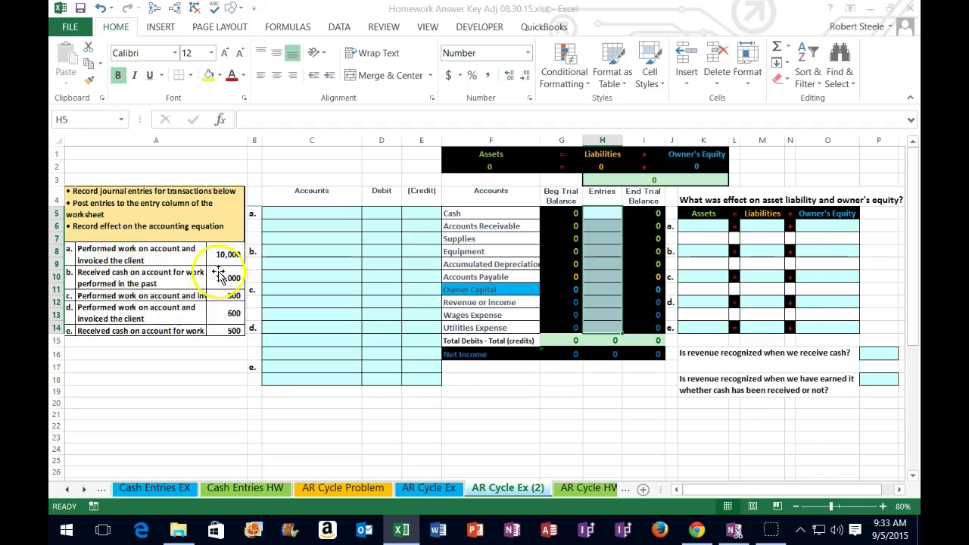
pyautogui.moveTo(471, 213); pyautogui.dragTo(637, 216)
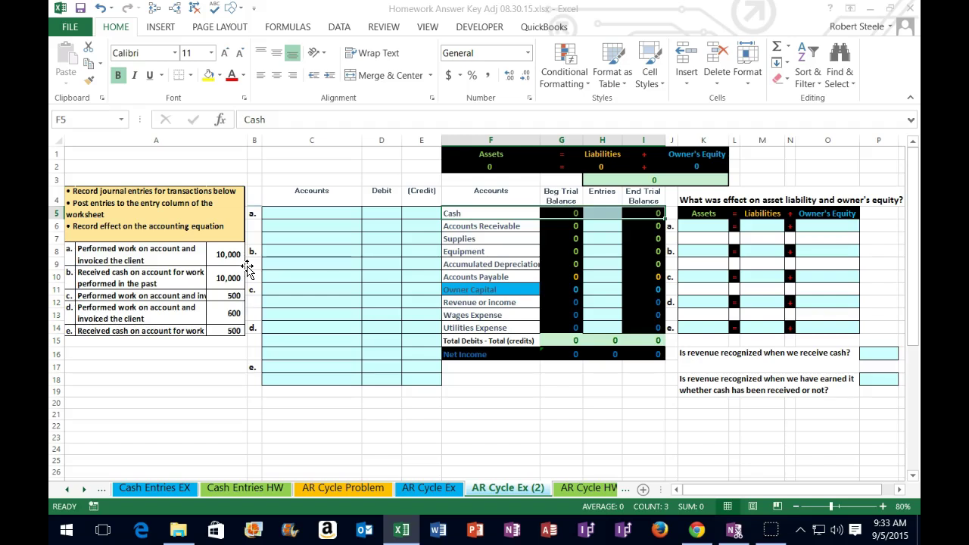
pyautogui.moveTo(471, 226); pyautogui.dragTo(658, 226)
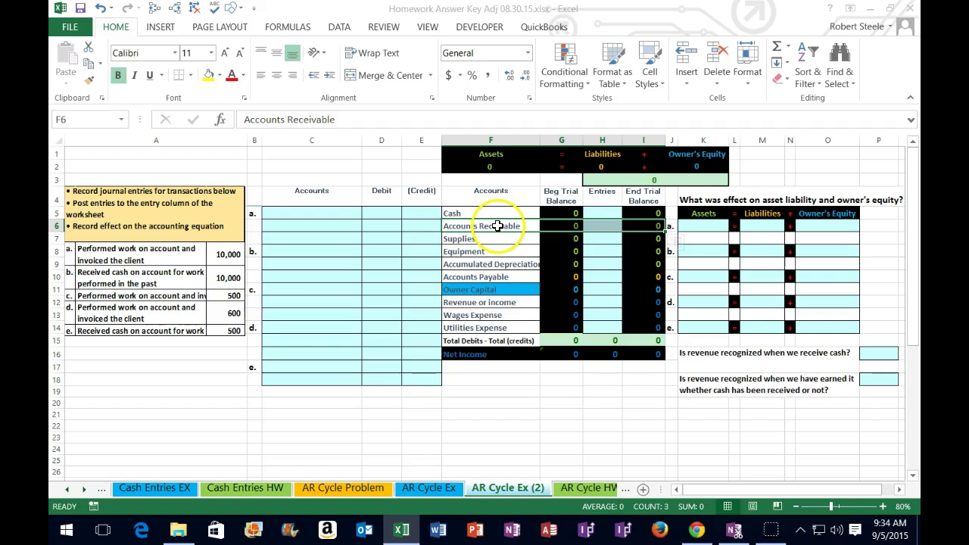
# - Copy the Accounts Receivable account name and paste it as a value into C5, the first line of entry a
pyautogui.click(497, 226)
pyautogui.rightClick(497, 225)
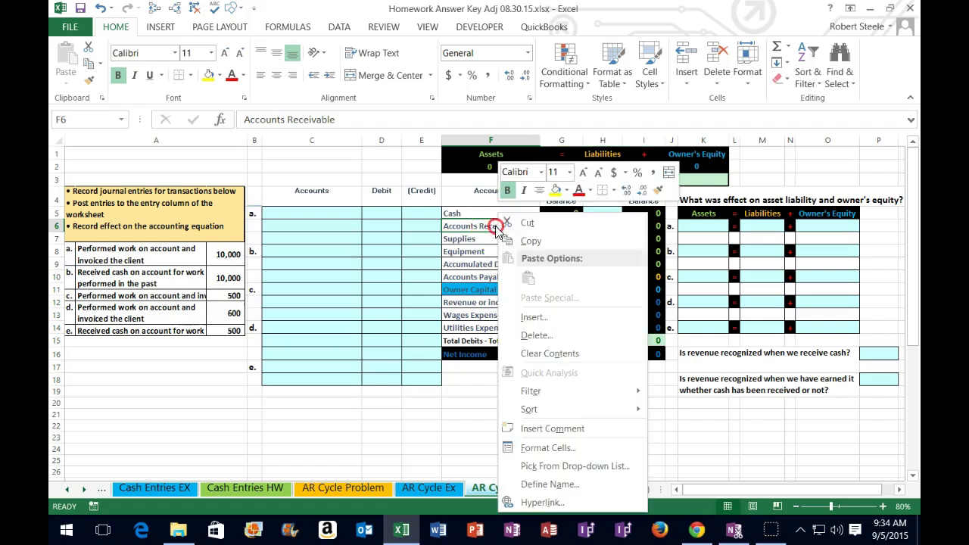
pyautogui.click(514, 242)
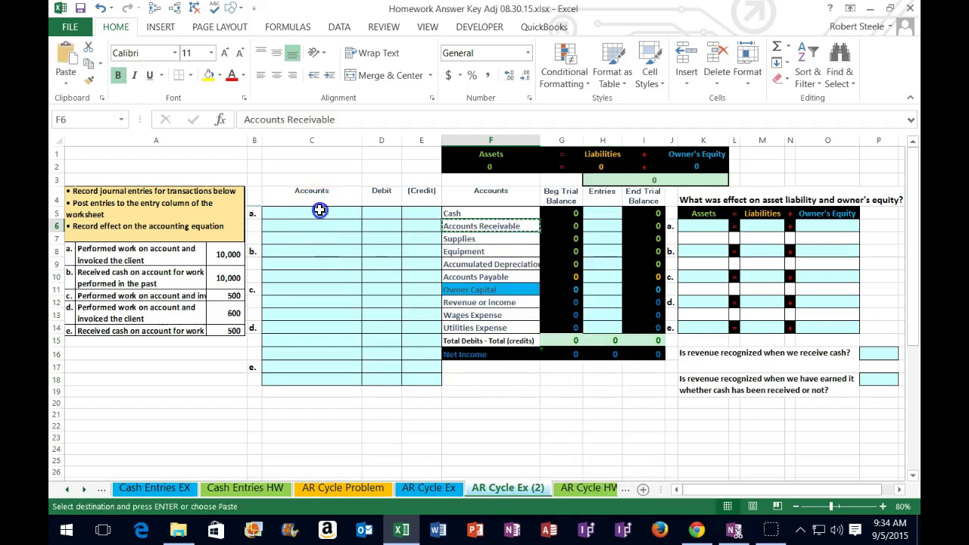
pyautogui.click(319, 212)
pyautogui.rightClick(320, 212)
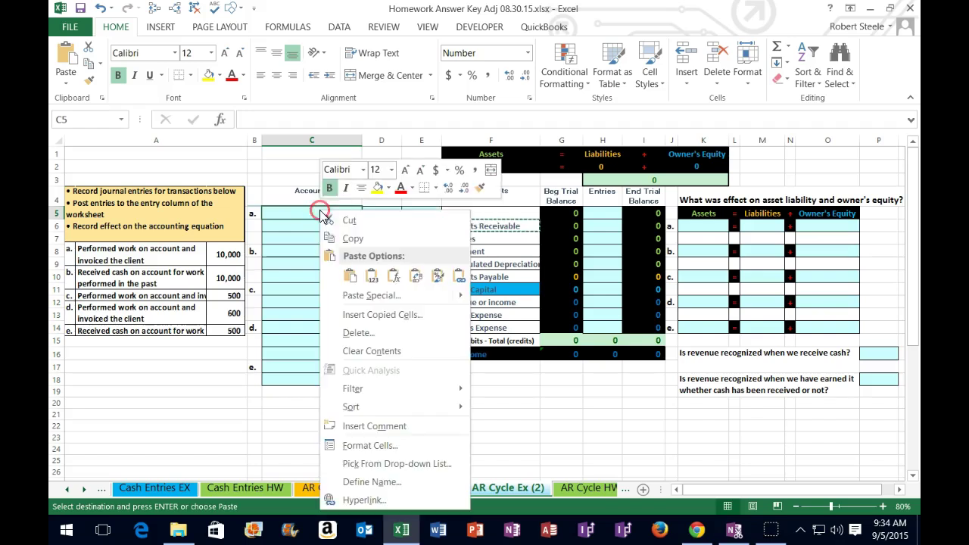
pyautogui.click(371, 277)
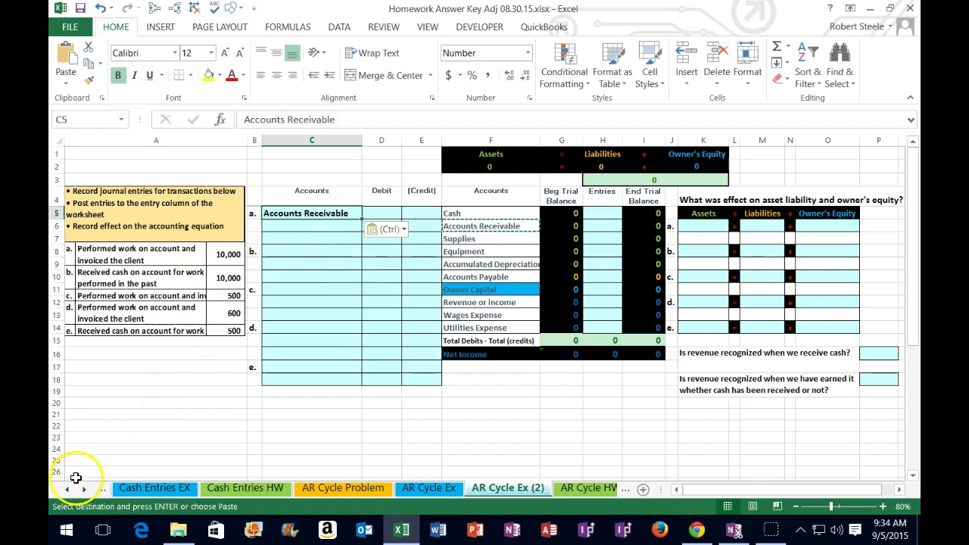
# - Enter the amounts for journal entry a: a 10,000 debit in D5 and a credit of -10000 in E6
pyautogui.click(386, 213)
pyautogui.write('1000')
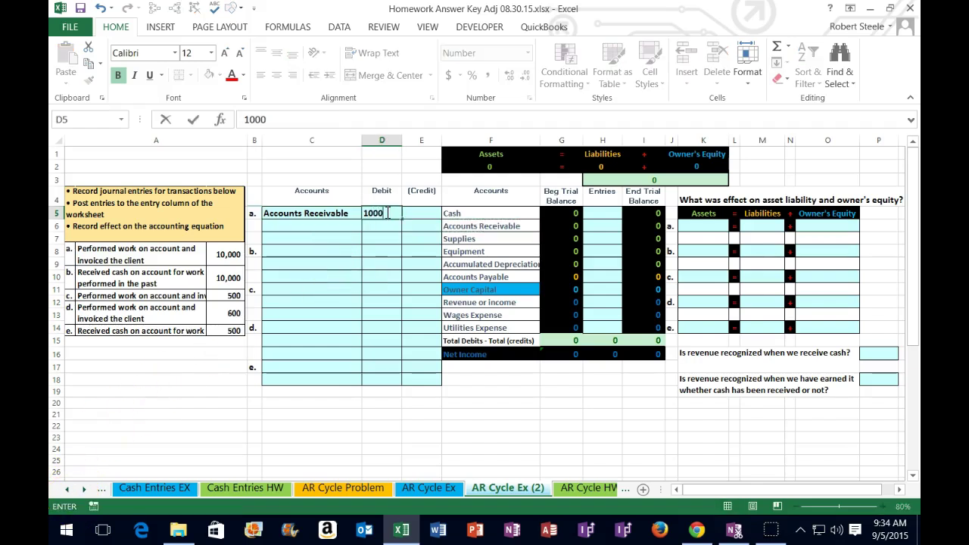
pyautogui.press('Return')
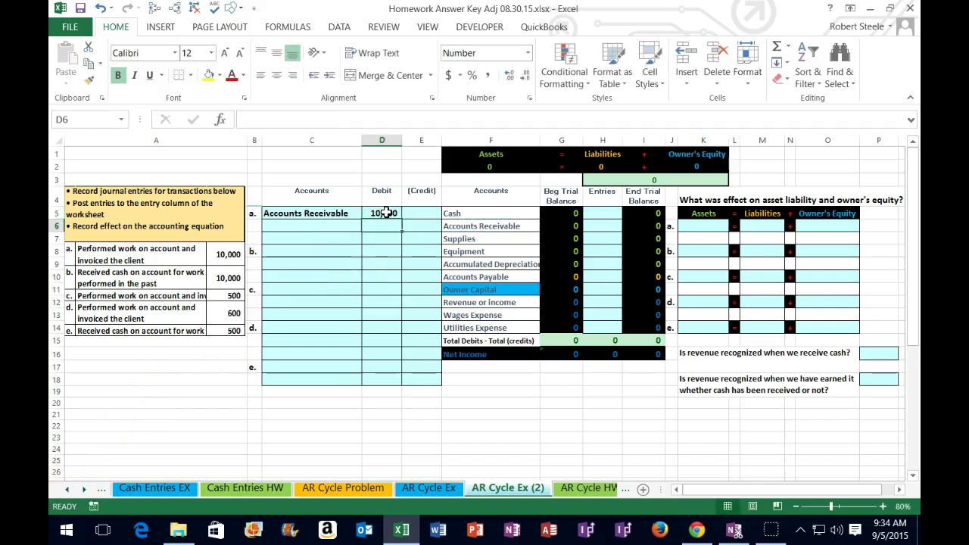
pyautogui.click(384, 215)
pyautogui.click(379, 228)
pyautogui.press('Tab')
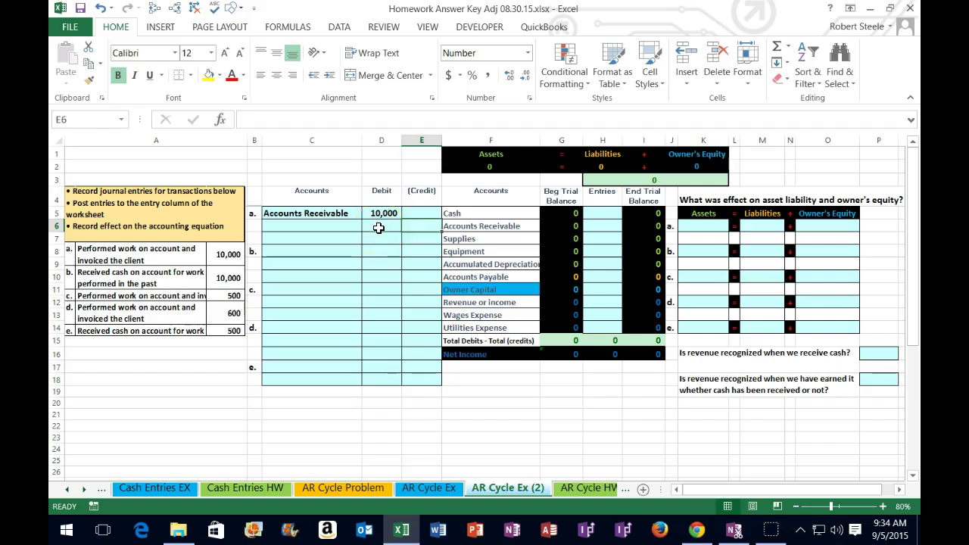
pyautogui.write('-')
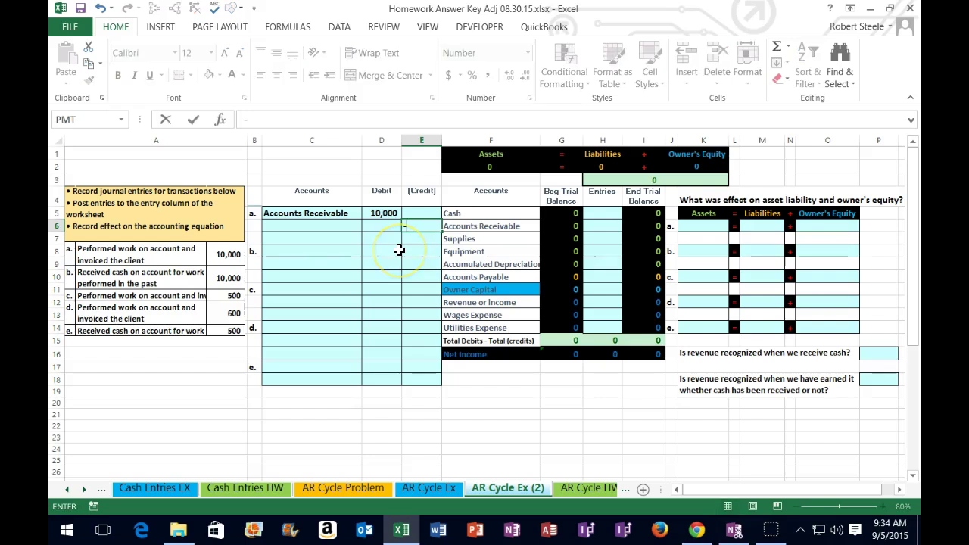
pyautogui.write('10000')
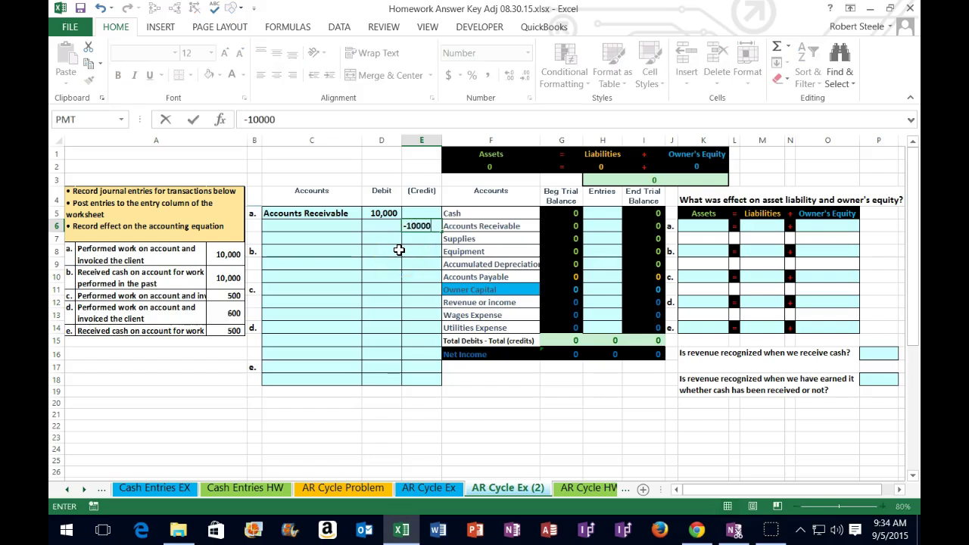
pyautogui.press('Return')
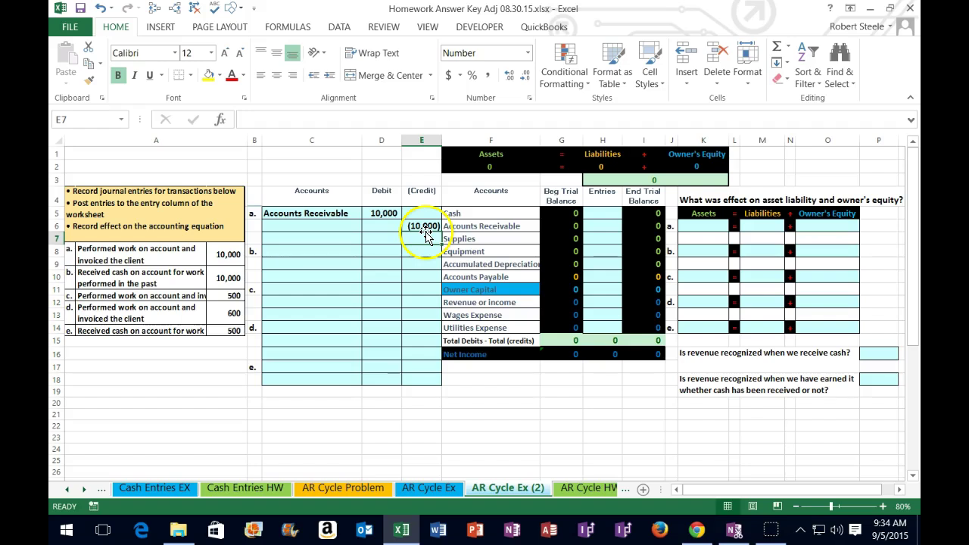
# - Copy the Revenue or income account name and paste it as a value into C6, the credit line of entry a
pyautogui.click(337, 227)
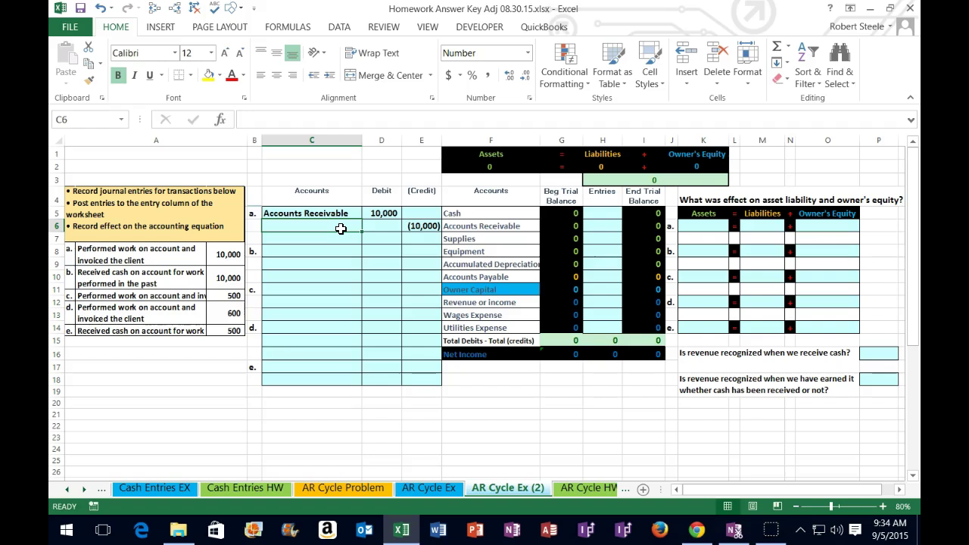
pyautogui.click(463, 305)
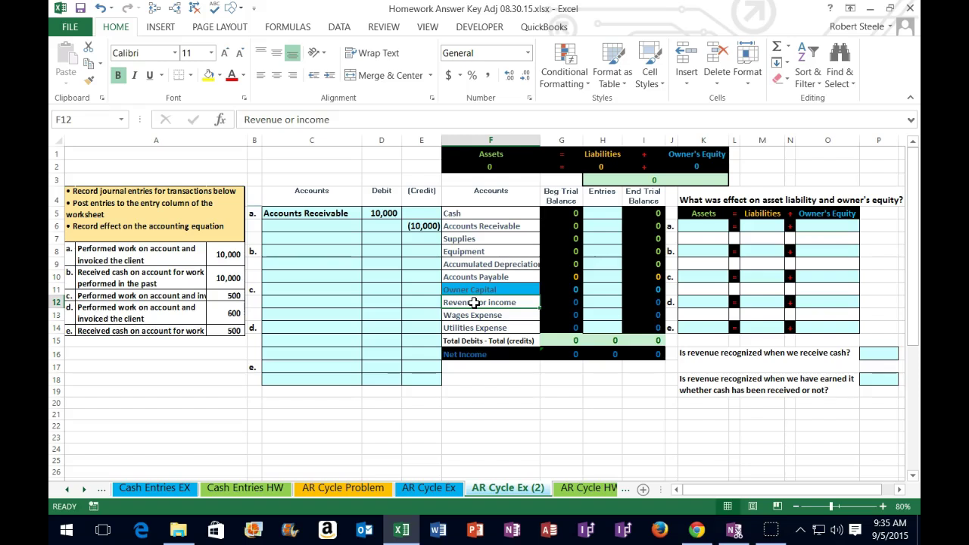
pyautogui.click(469, 278)
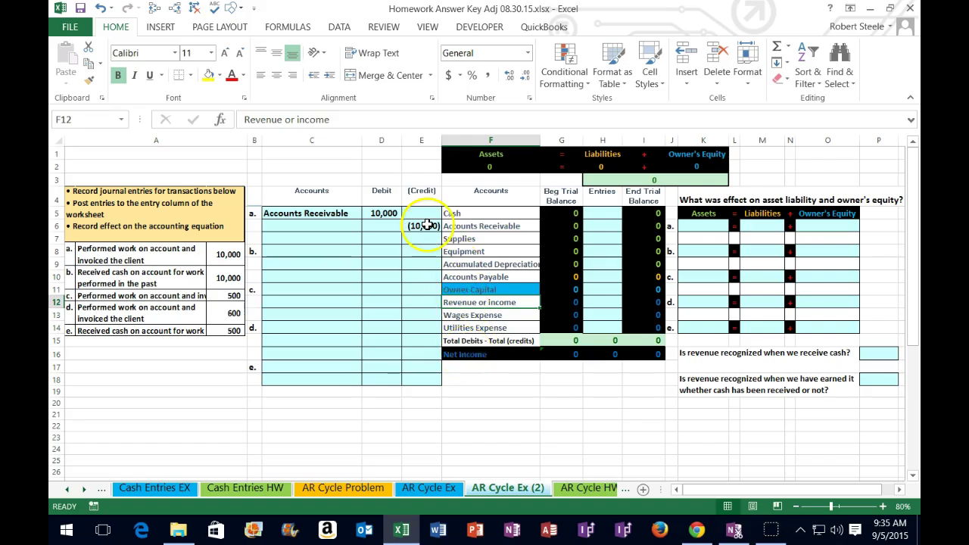
pyautogui.moveTo(463, 303); pyautogui.dragTo(646, 298)
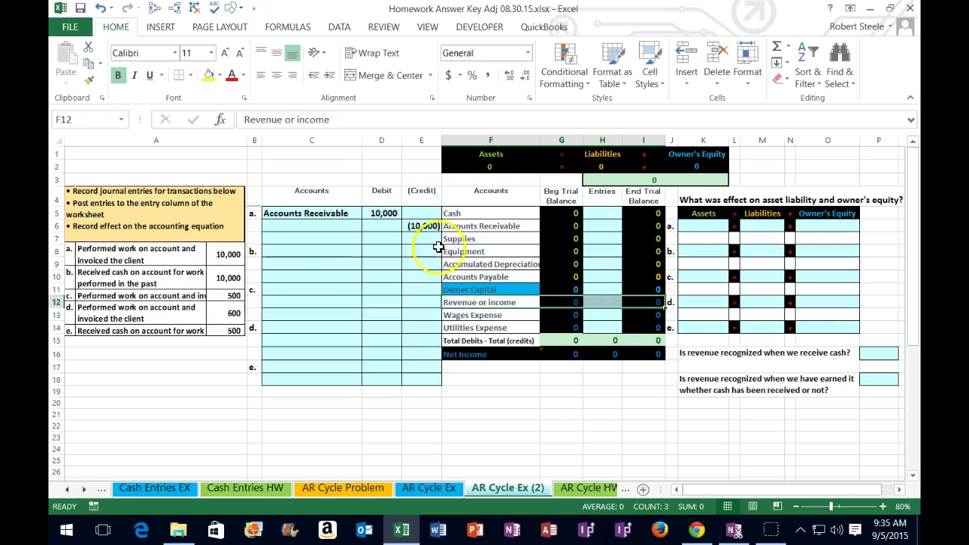
pyautogui.rightClick(462, 301)
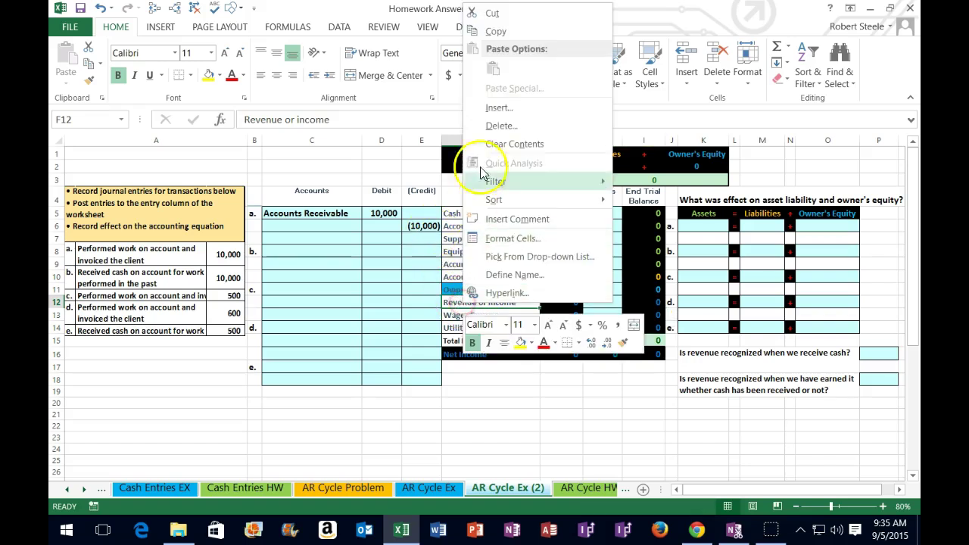
pyautogui.click(497, 31)
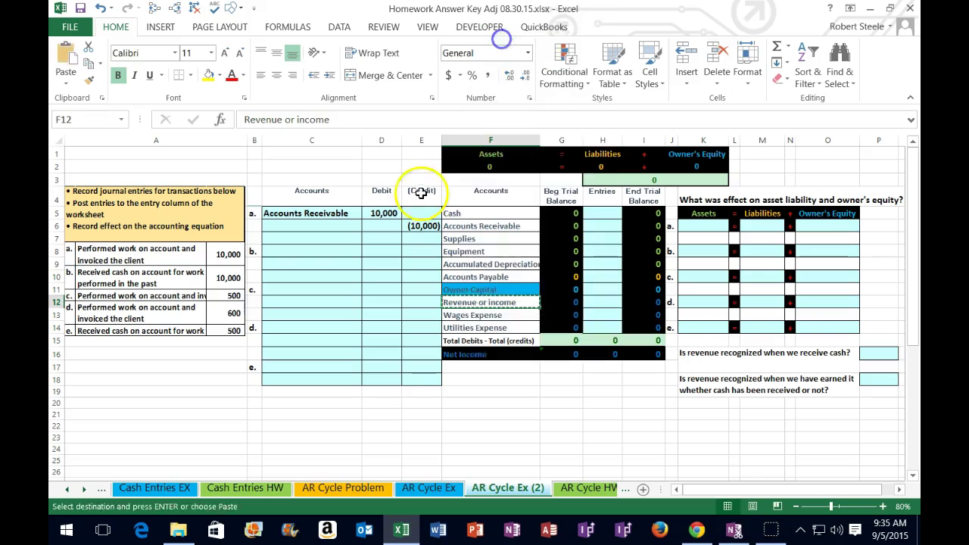
pyautogui.rightClick(334, 225)
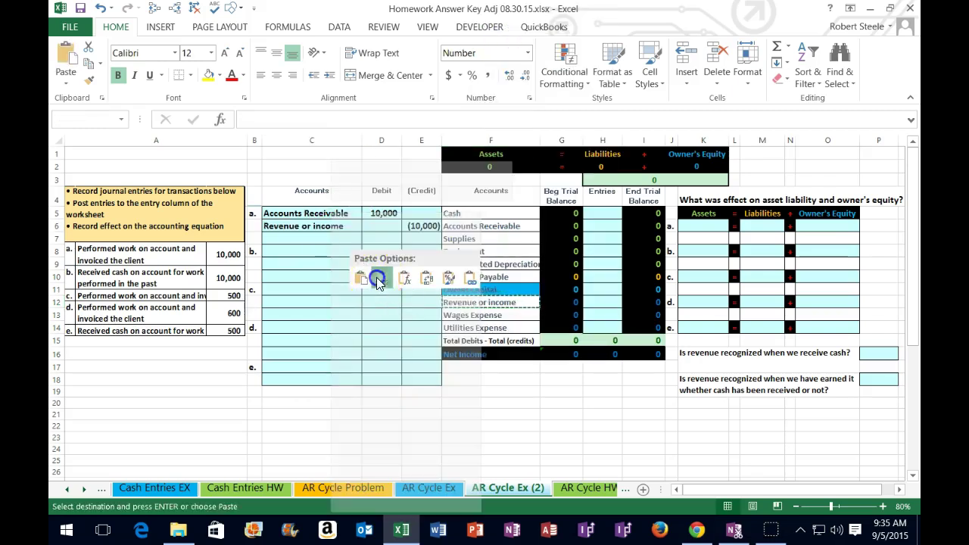
pyautogui.click(380, 280)
pyautogui.click(321, 213)
pyautogui.click(323, 226)
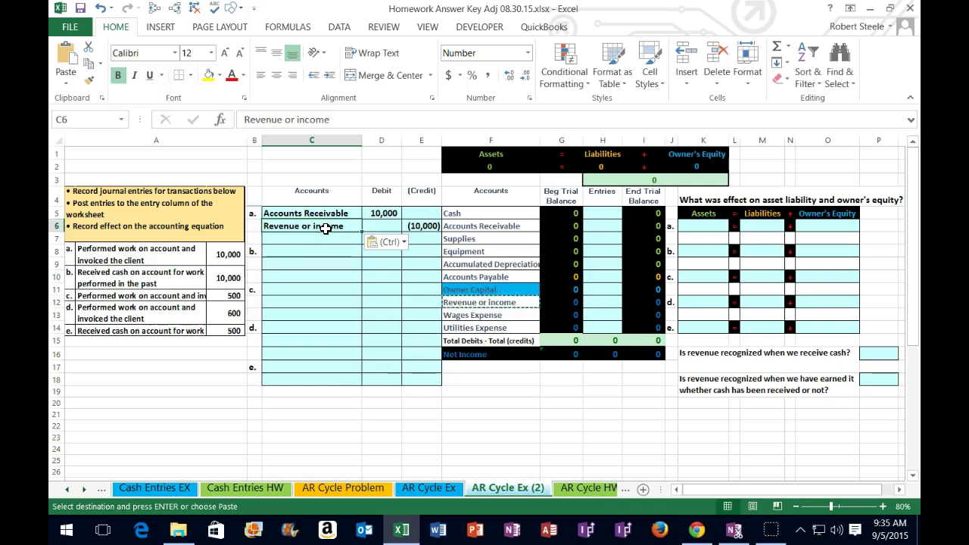
# - Post entry a's debit to Accounts Receivable by linking H6 in the Entries column to D5
pyautogui.click(601, 220)
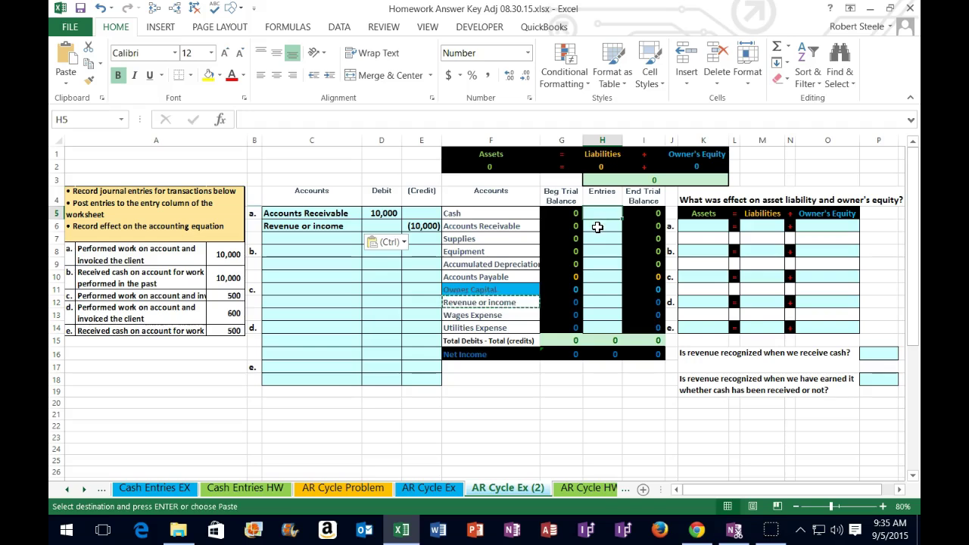
pyautogui.click(601, 225)
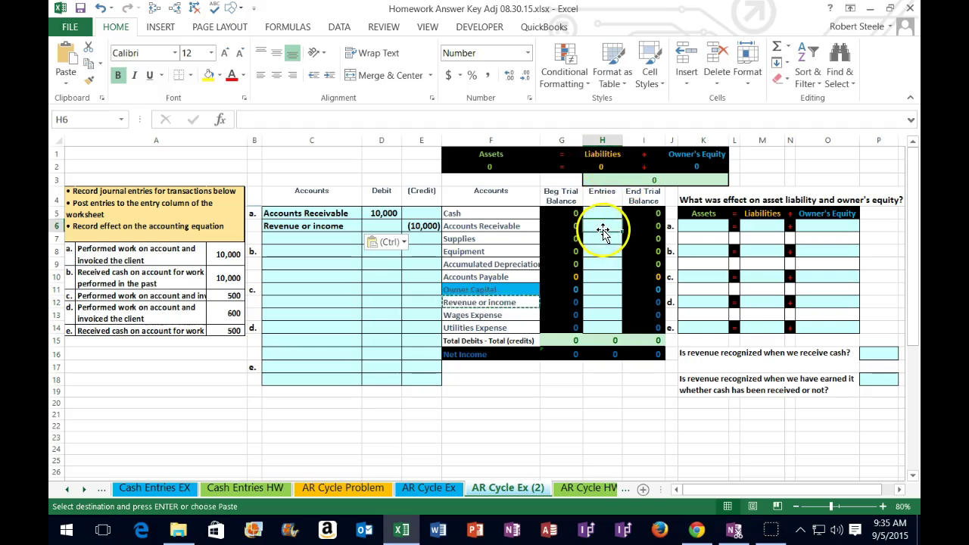
pyautogui.write('=')
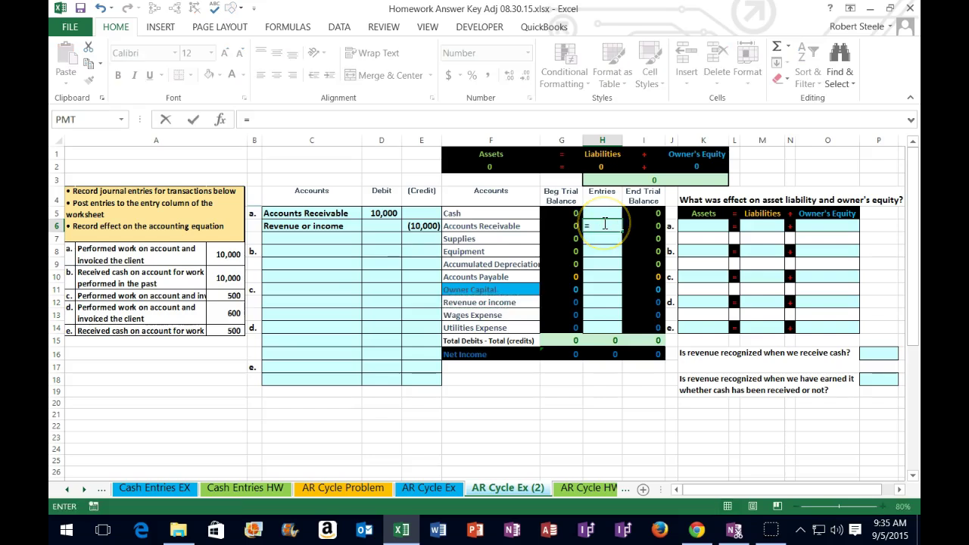
pyautogui.click(376, 214)
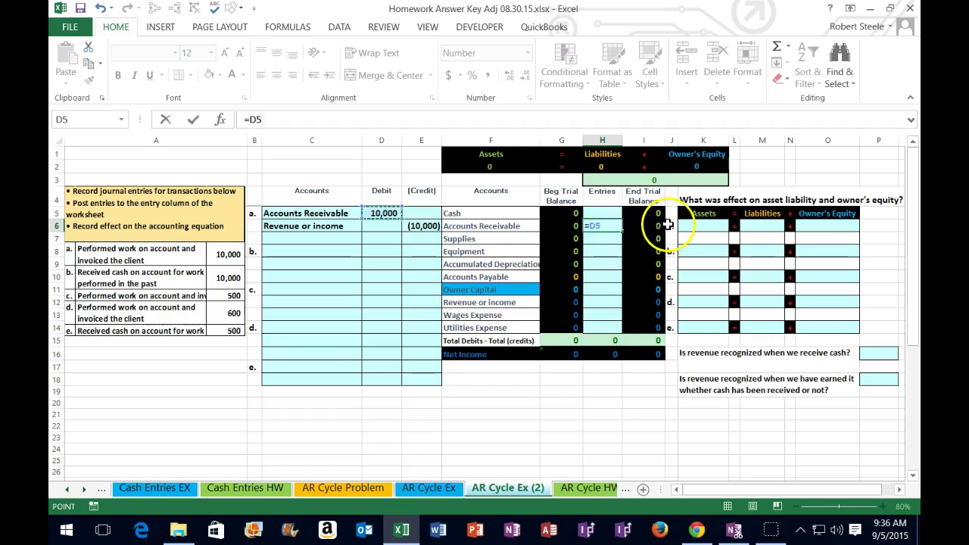
pyautogui.press('Return')
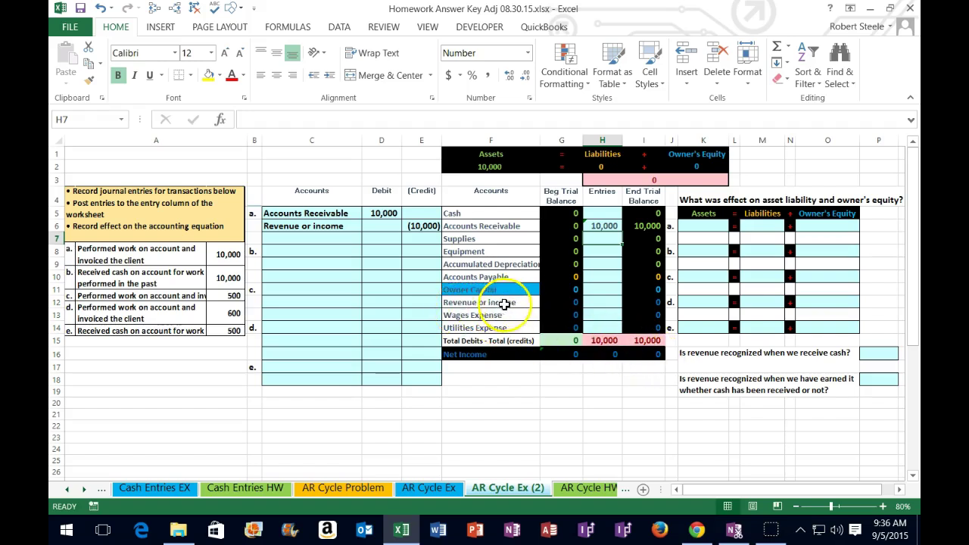
# - Post entry a's credit to Revenue or income by linking H12 in the Entries column to E6
pyautogui.click(600, 302)
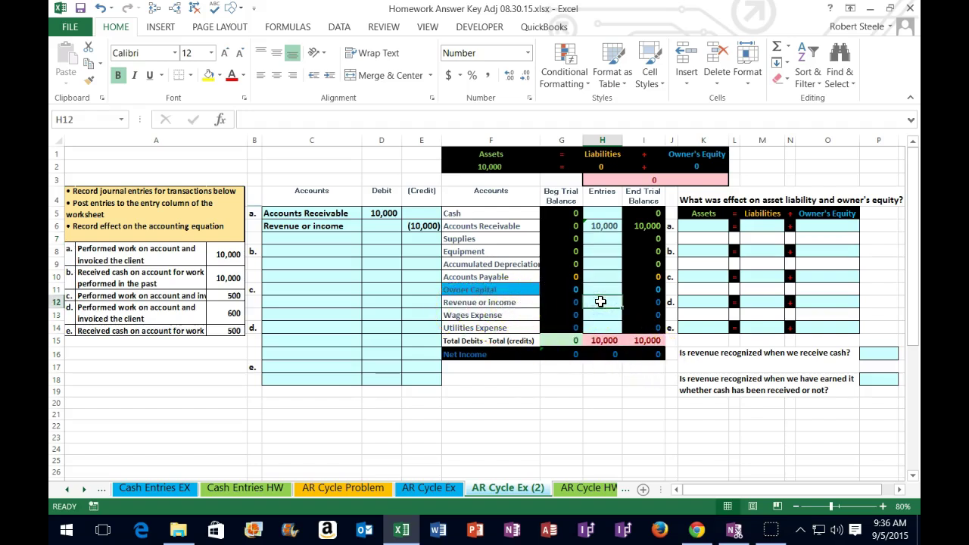
pyautogui.click(608, 302)
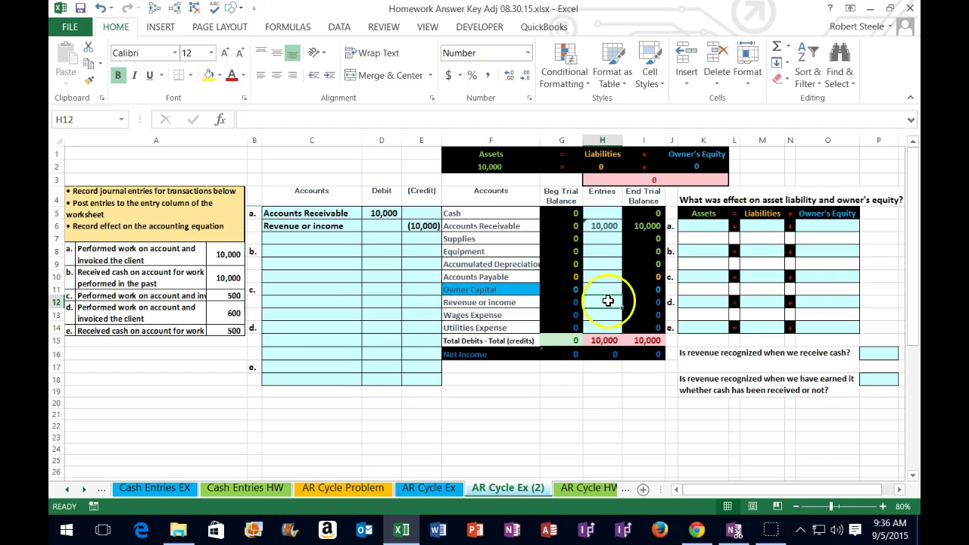
pyautogui.write('=')
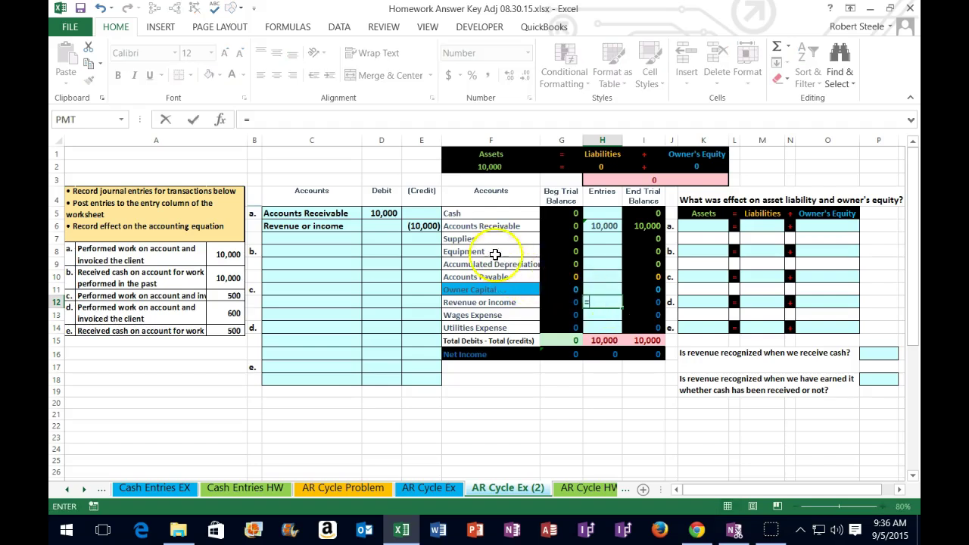
pyautogui.click(422, 227)
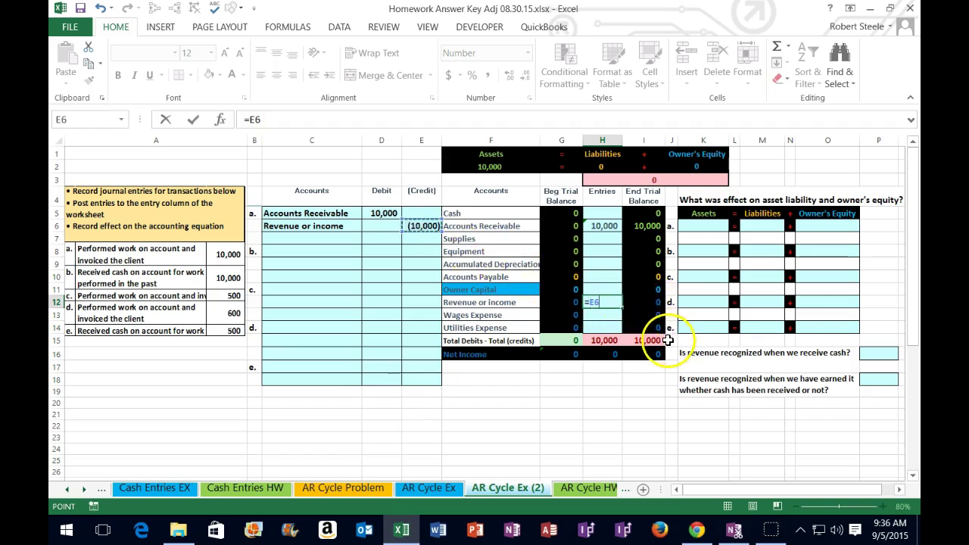
pyautogui.press('Return')
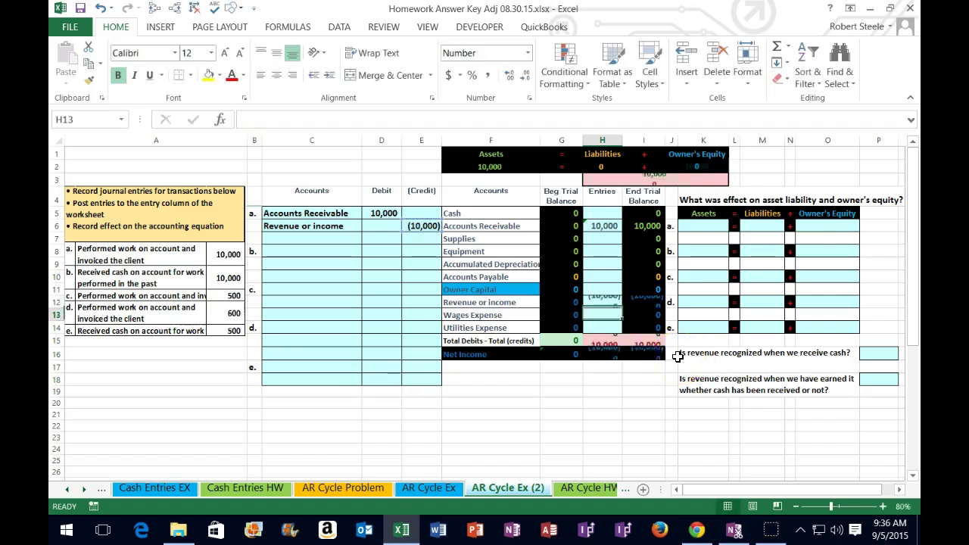
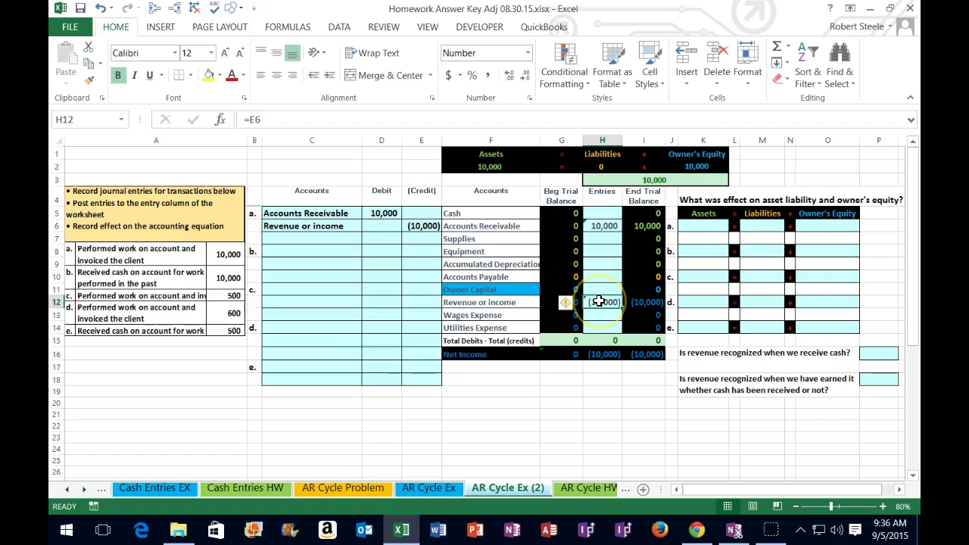
# - Examine the posted entries in H6 and H12, the Owner's Equity total and the ending Net Income formula in I16
pyautogui.click(593, 291)
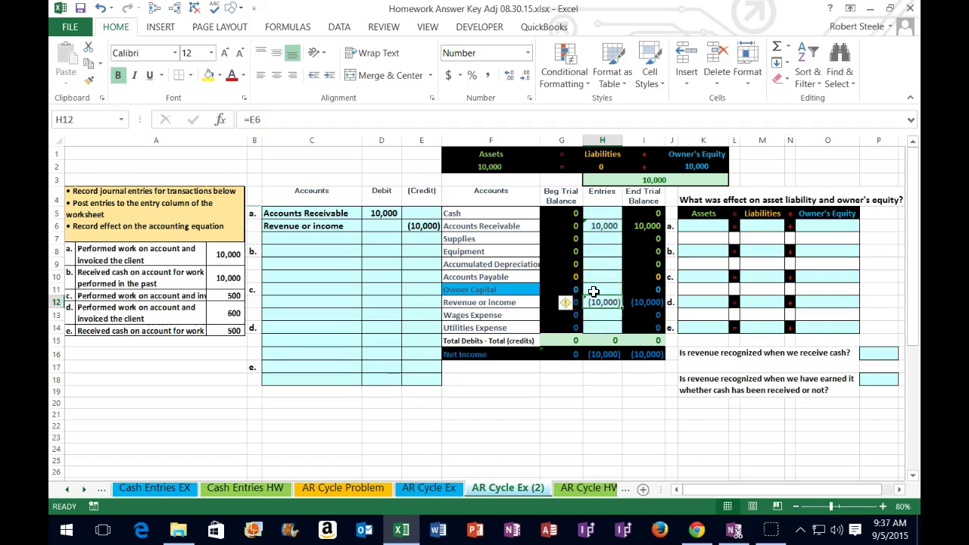
pyautogui.click(602, 225)
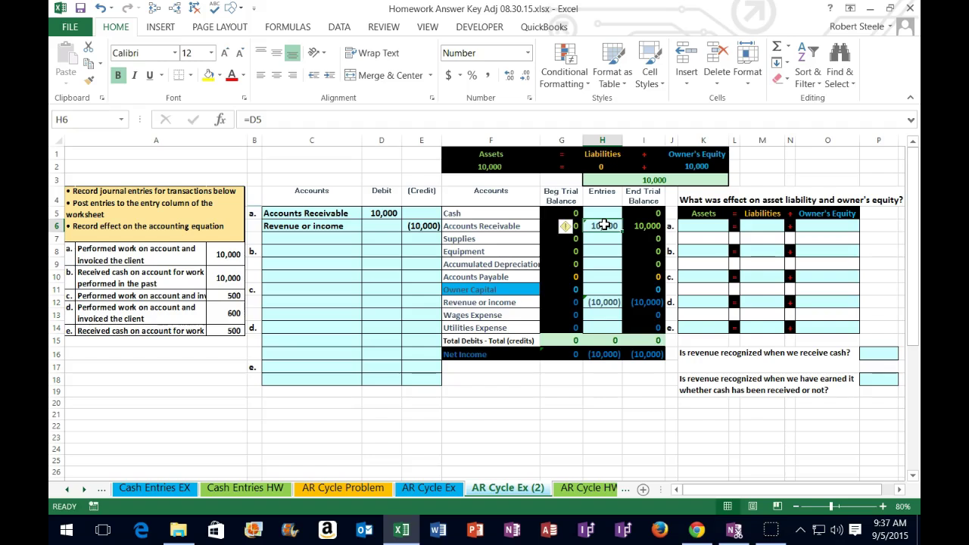
pyautogui.click(606, 303)
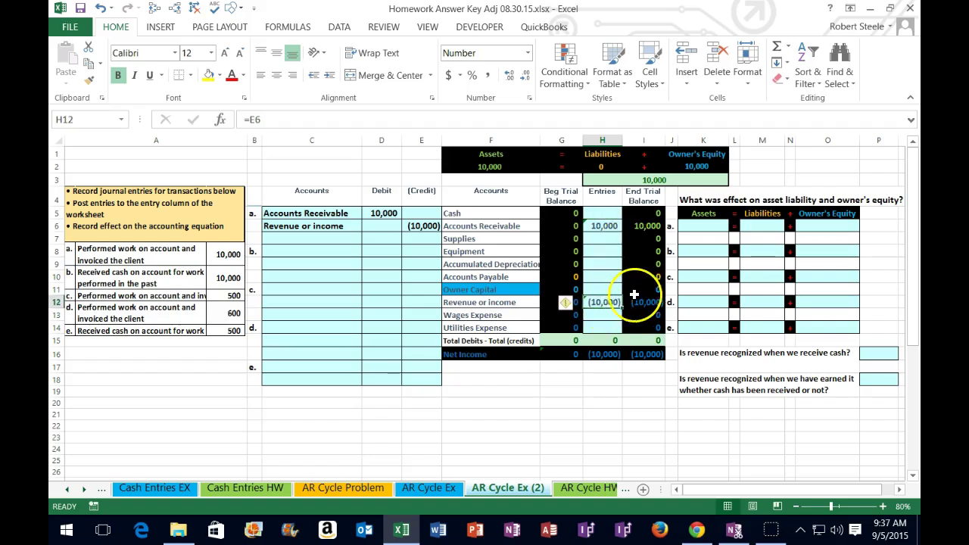
pyautogui.click(688, 165)
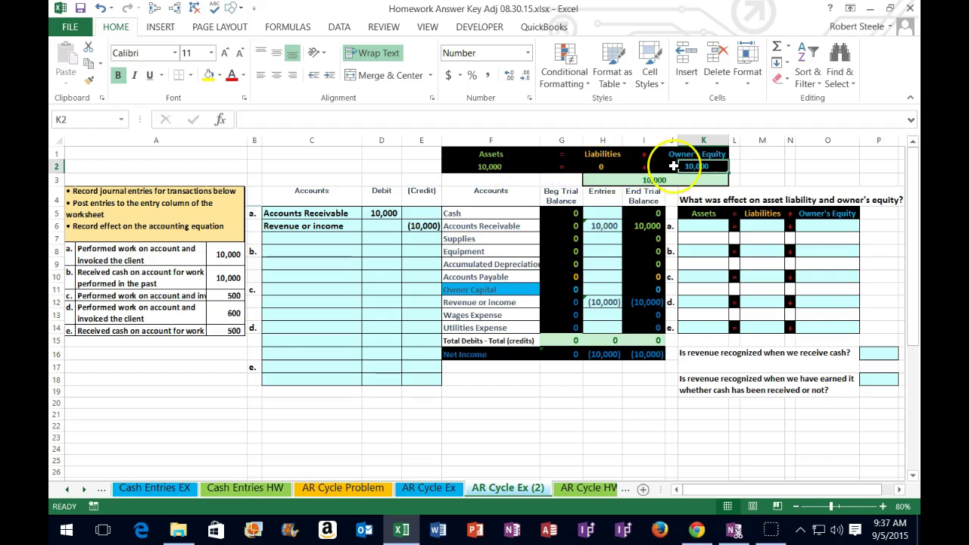
pyautogui.click(654, 354)
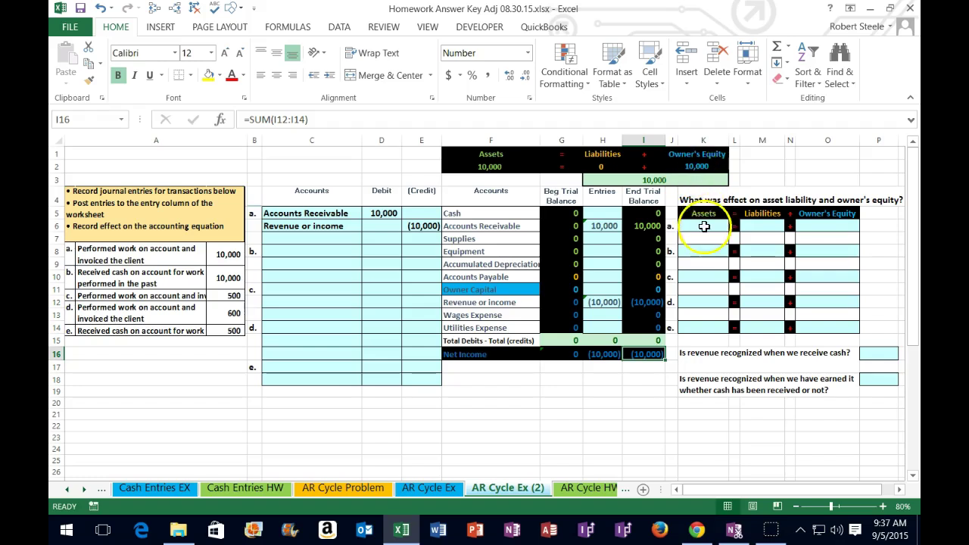
pyautogui.doubleClick(634, 354)
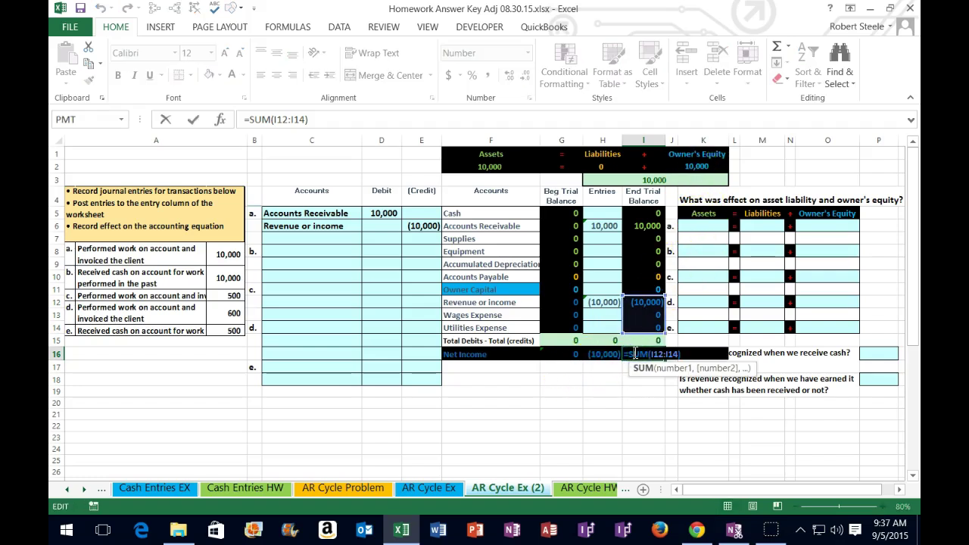
pyautogui.press('Return')
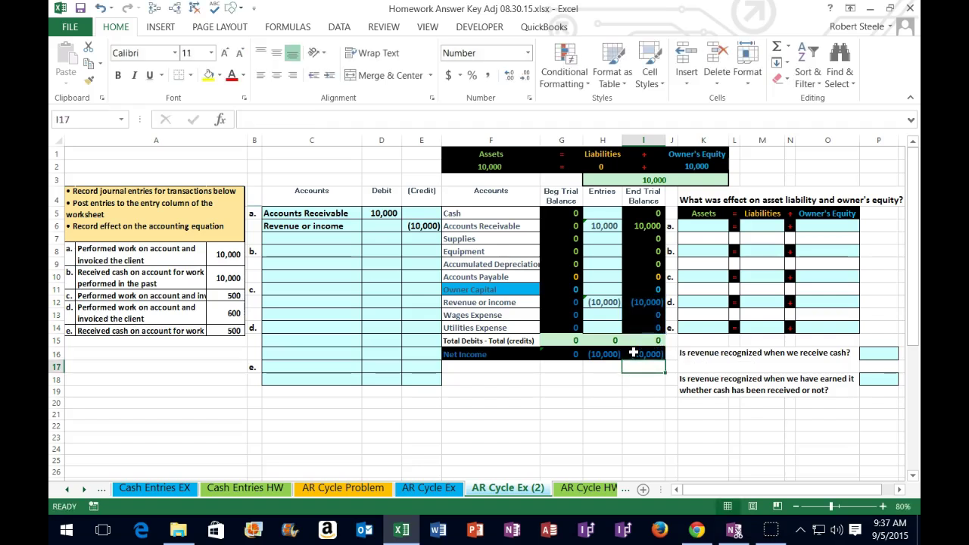
pyautogui.click(642, 372)
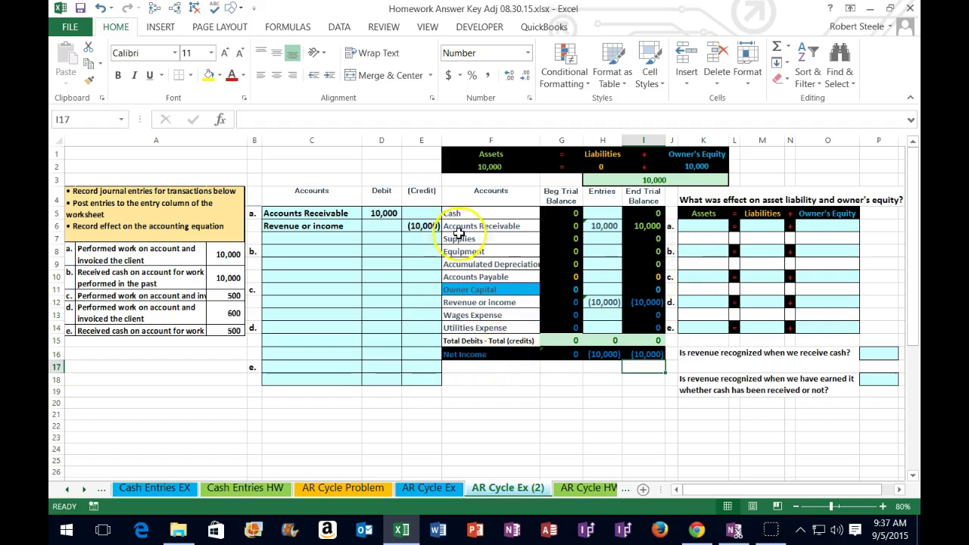
# - Clear entry a's debit and credit amounts in D5:E6 to compare the accounting equation, and undo the deletion
pyautogui.moveTo(382, 213); pyautogui.dragTo(408, 231)
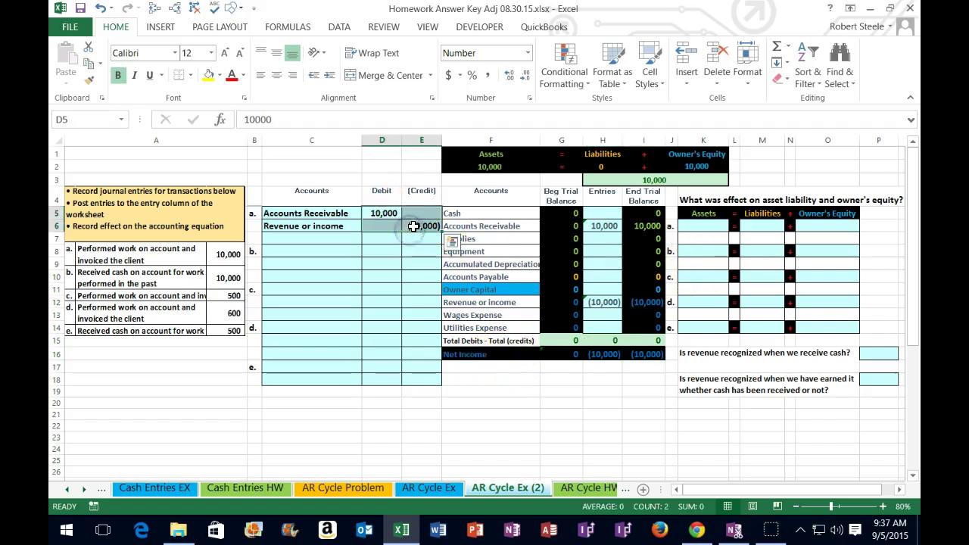
pyautogui.press('Delete')
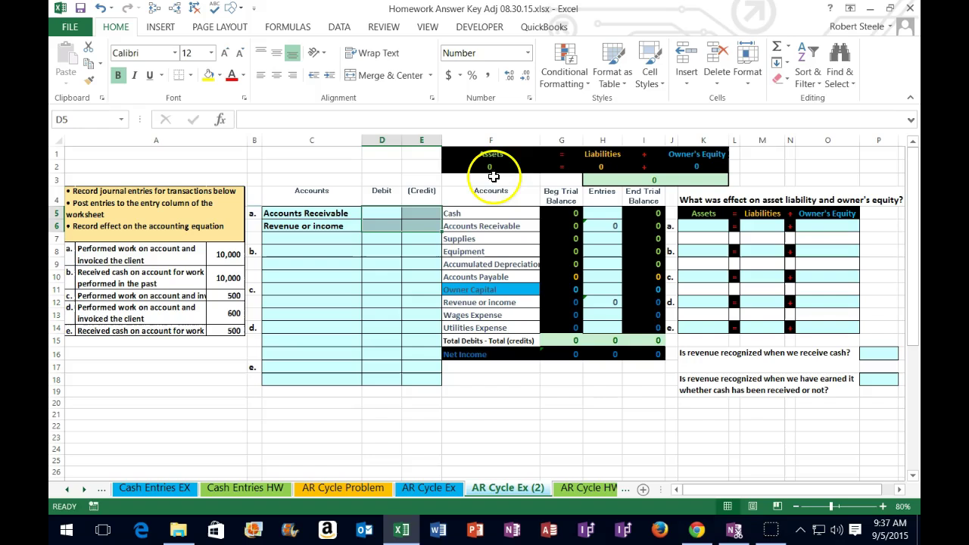
pyautogui.click(100, 9)
# - Record entry a's effect on the accounting equation: Assets Increase in K6, Liabilities None in M6, and Owner's Equity Increase in O6
pyautogui.click(687, 225)
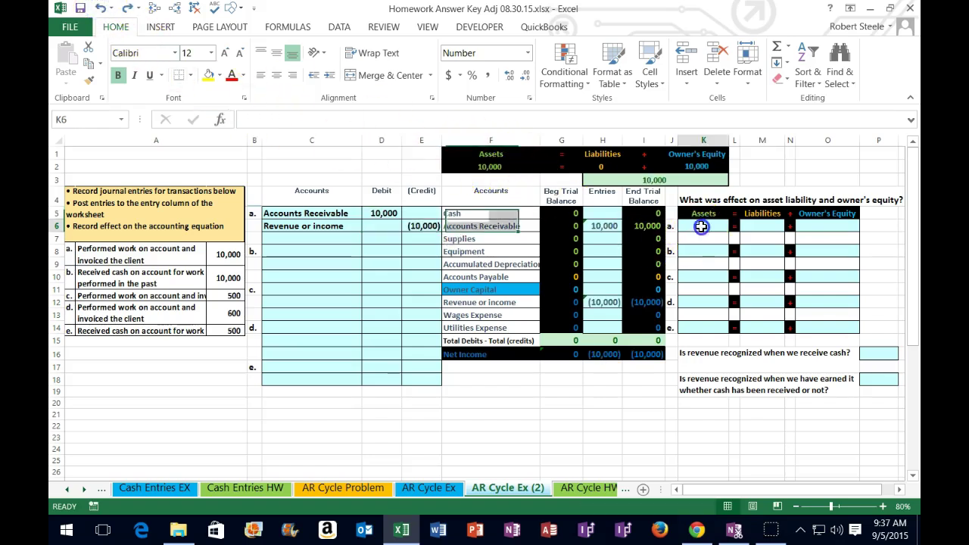
pyautogui.click(734, 225)
pyautogui.click(729, 244)
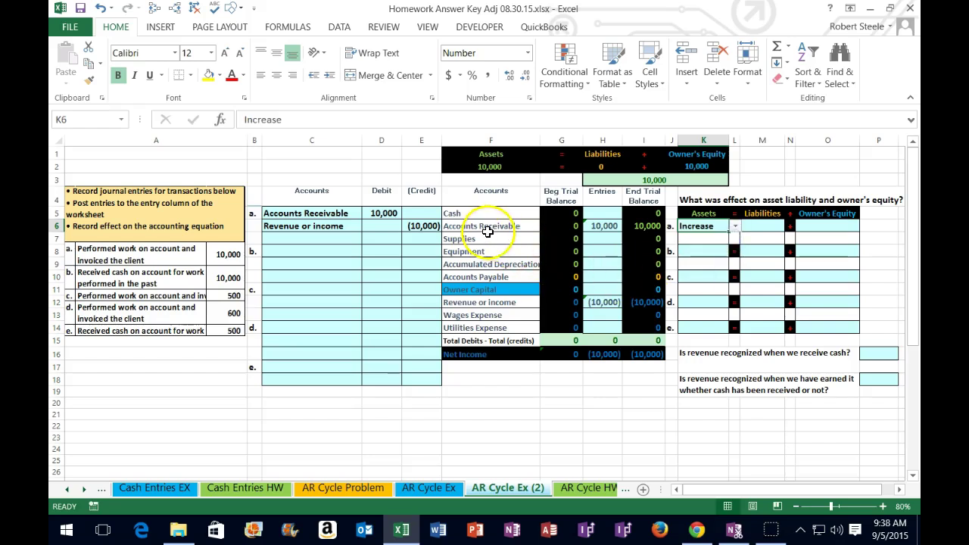
pyautogui.click(578, 275)
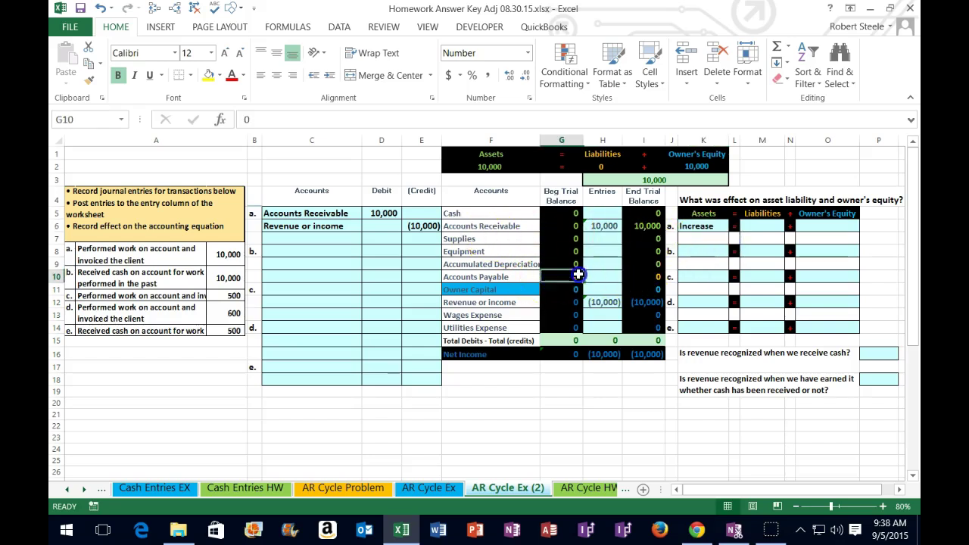
pyautogui.click(760, 226)
pyautogui.click(791, 227)
pyautogui.click(772, 235)
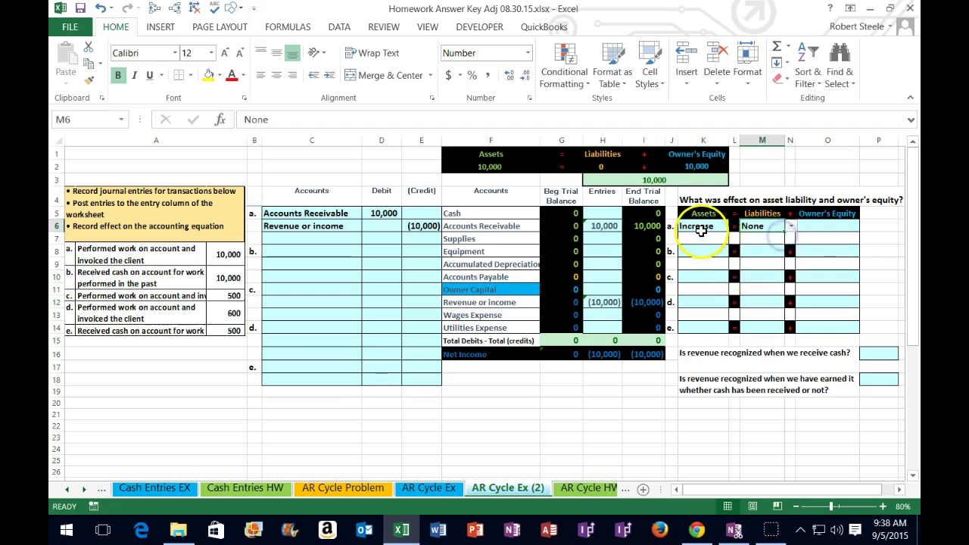
pyautogui.click(828, 227)
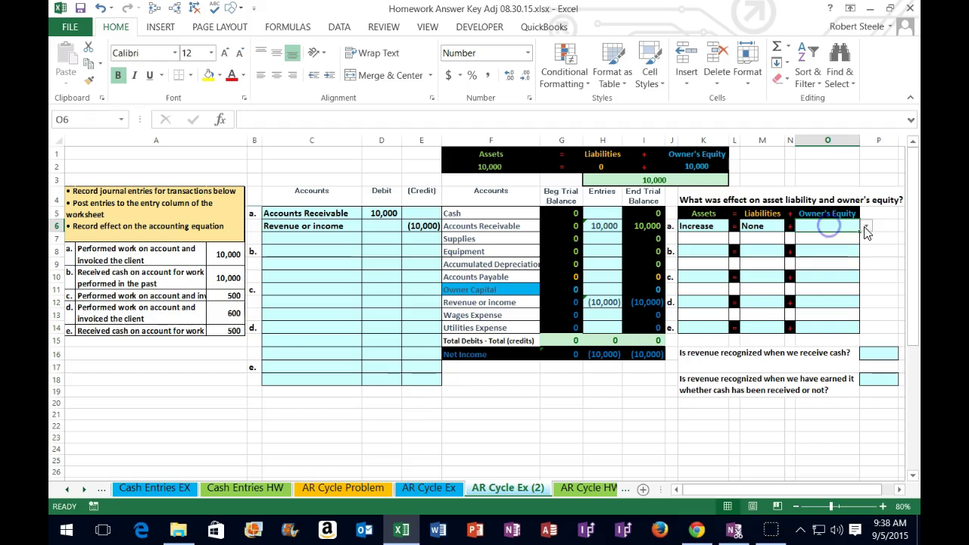
pyautogui.click(866, 227)
pyautogui.click(804, 239)
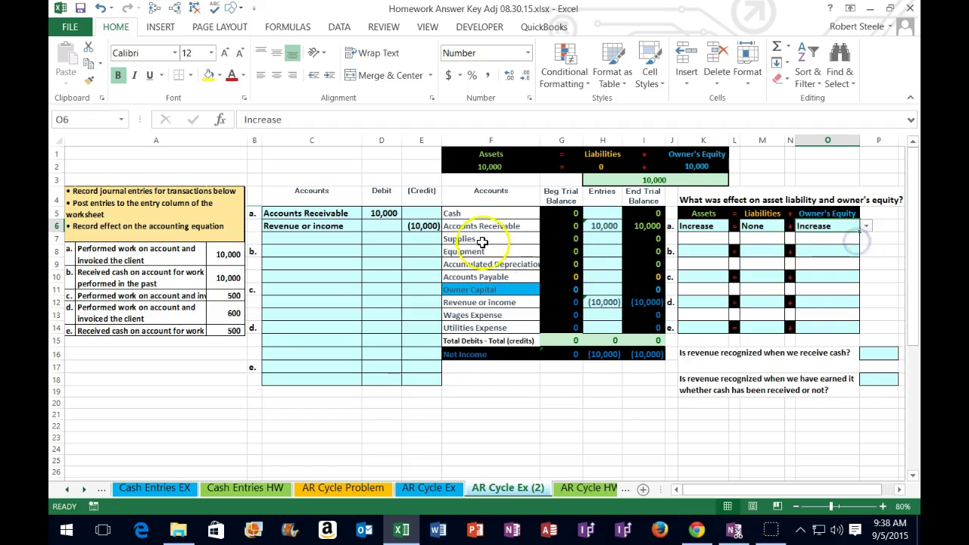
# - Check the recorded effects by deleting the amounts in D5:E6 again, and undo that deletion
pyautogui.moveTo(373, 212); pyautogui.dragTo(412, 225)
pyautogui.press('Delete')
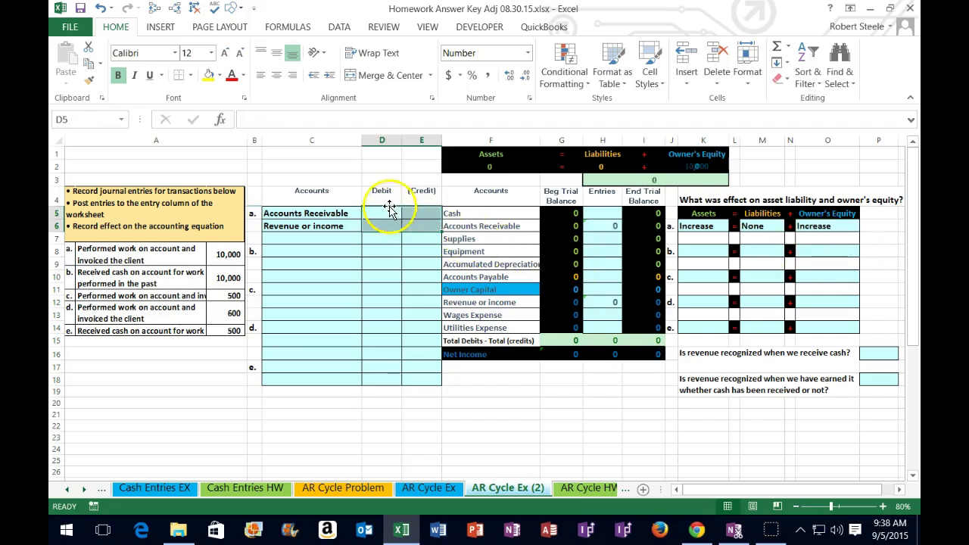
pyautogui.click(101, 8)
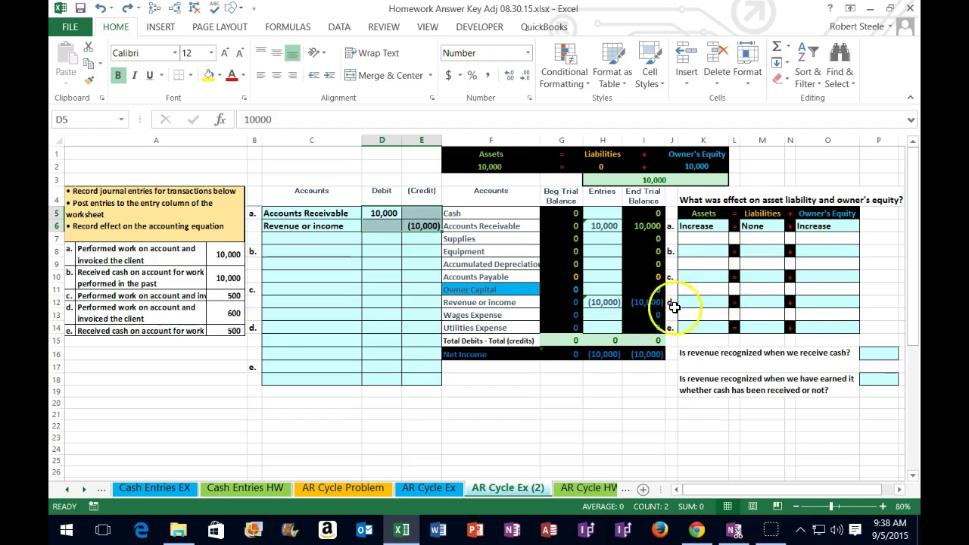
# - Examine the ending equity balances in I11:I14 and the Cash and Accounts Receivable rows of the trial balance
pyautogui.moveTo(645, 291); pyautogui.dragTo(654, 328)
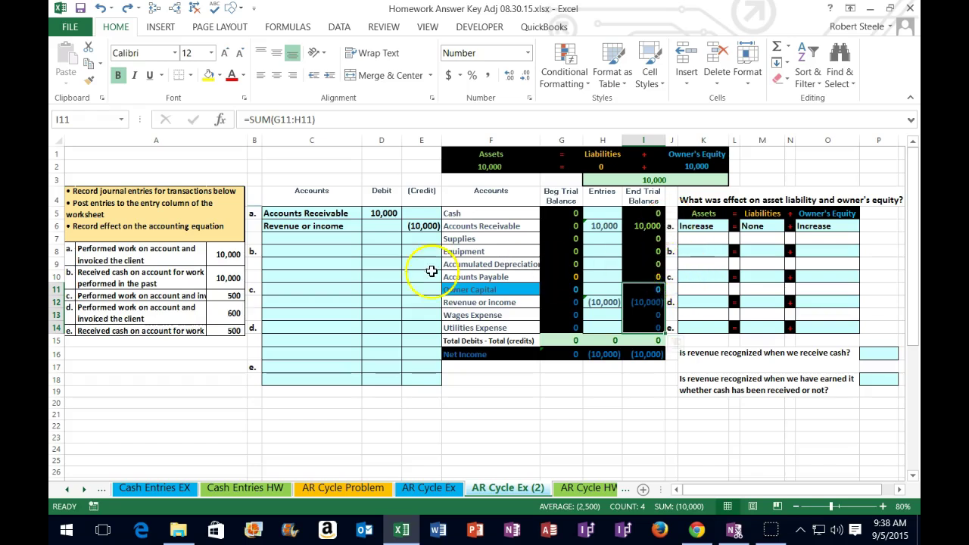
pyautogui.click(368, 274)
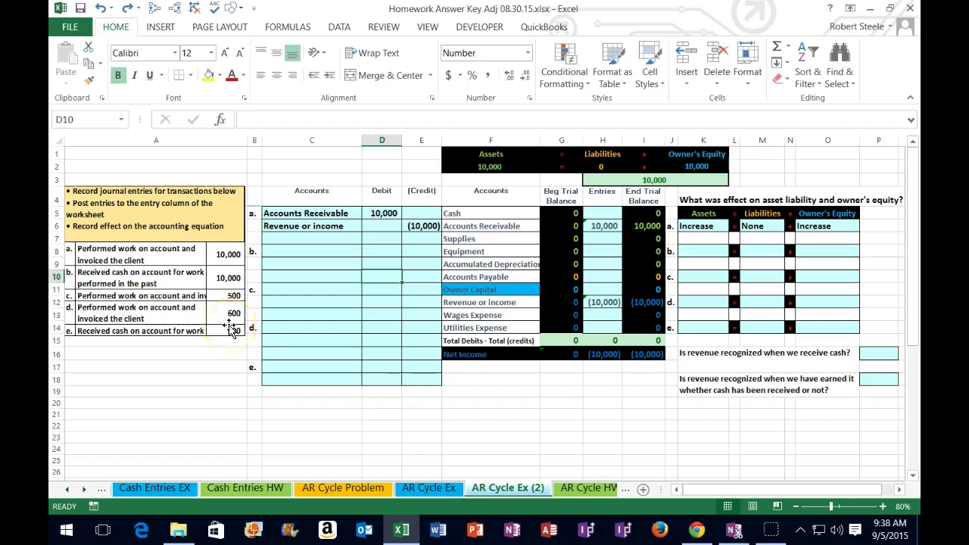
pyautogui.moveTo(454, 213); pyautogui.dragTo(624, 217)
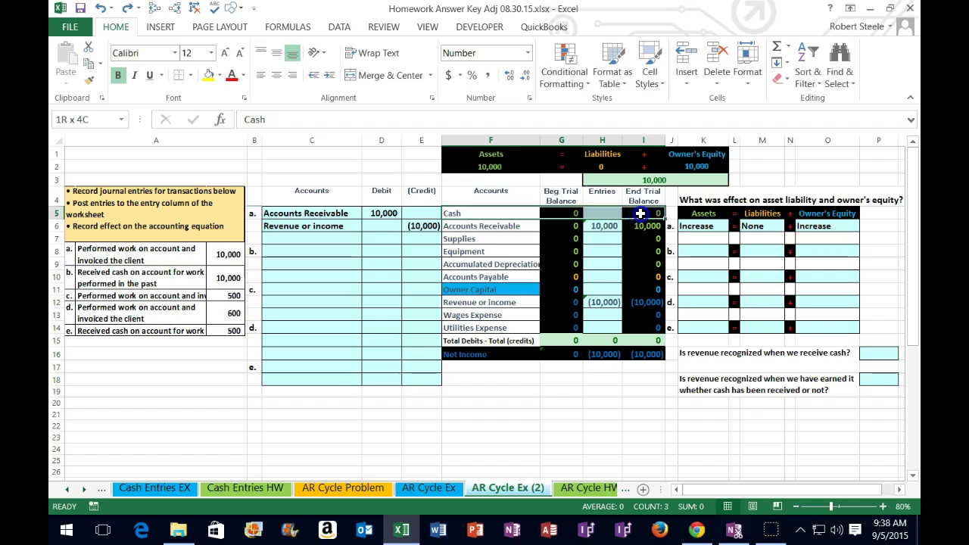
pyautogui.moveTo(637, 224); pyautogui.dragTo(636, 225)
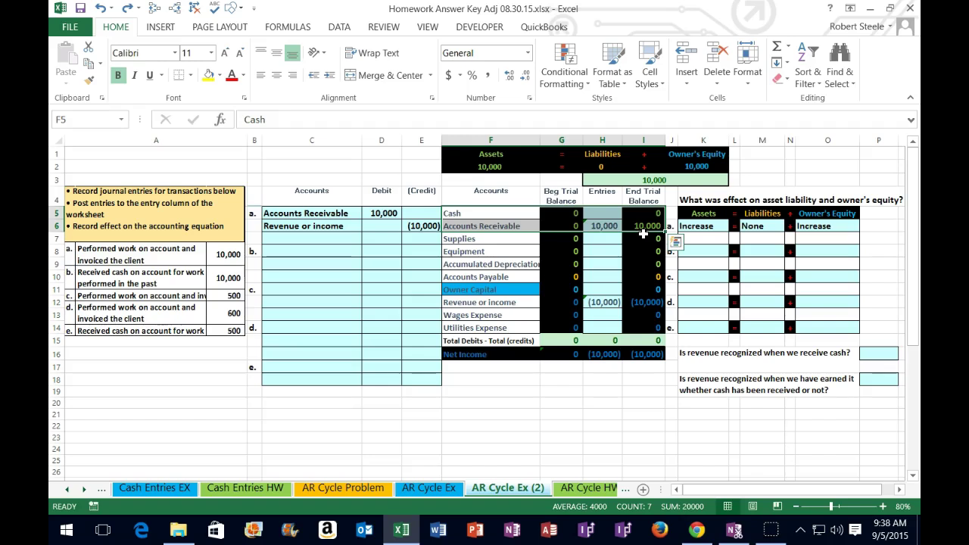
# - Record entry b's debit line by copying Cash from F5 into C8 and entering 10,000 in D8
pyautogui.click(496, 213)
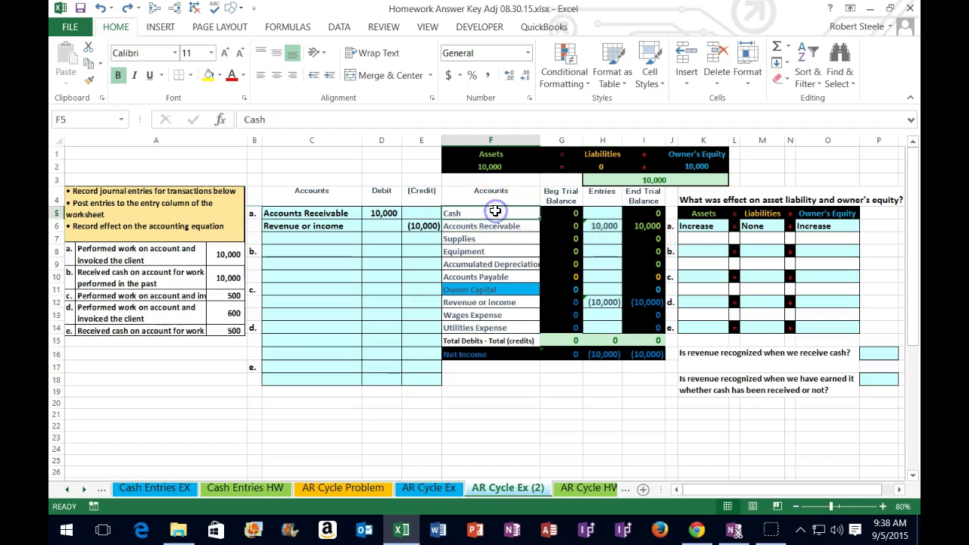
pyautogui.rightClick(496, 214)
pyautogui.click(515, 239)
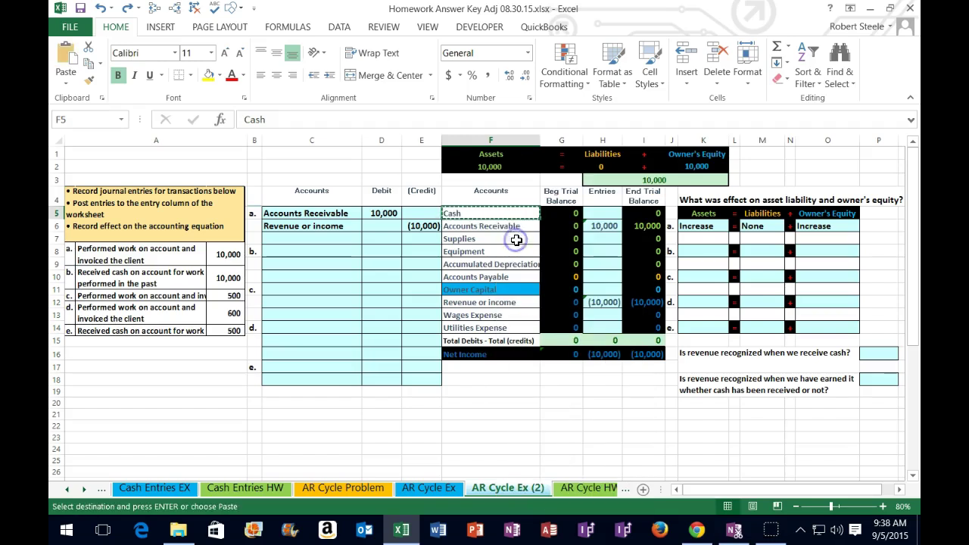
pyautogui.click(282, 251)
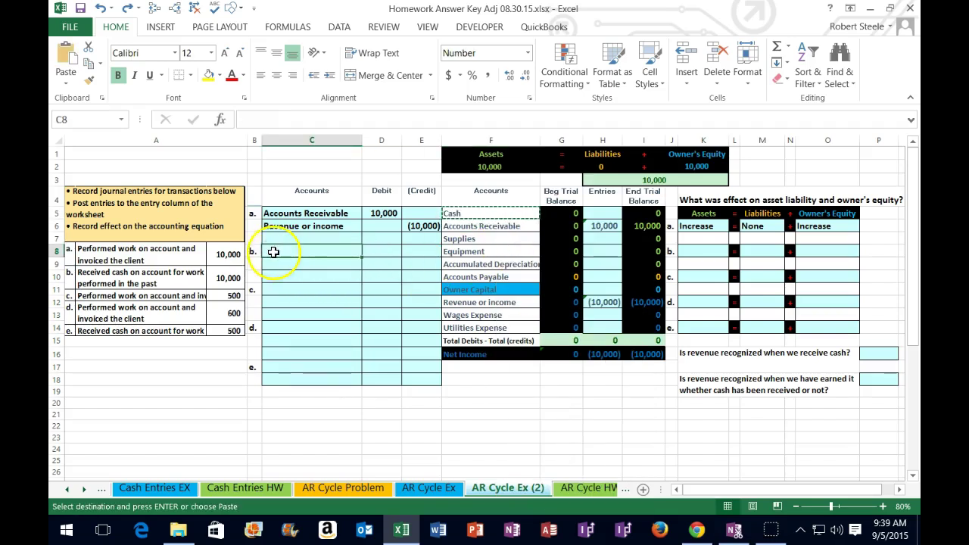
pyautogui.rightClick(285, 253)
pyautogui.click(338, 279)
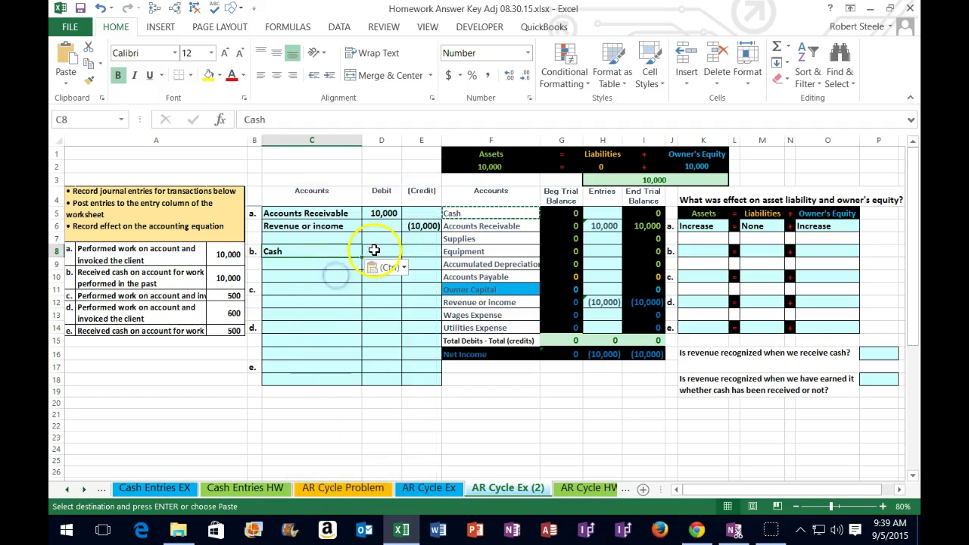
pyautogui.click(376, 250)
pyautogui.write('1')
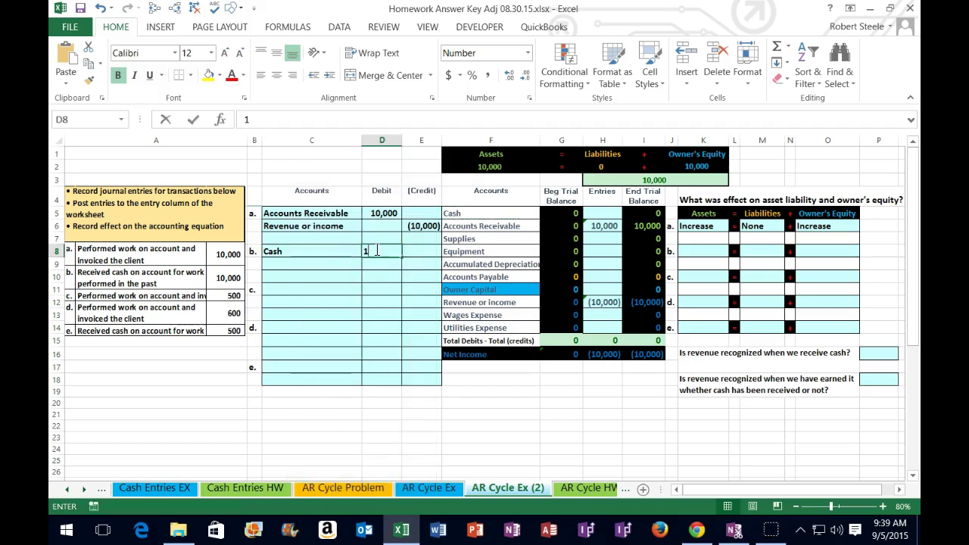
pyautogui.write('0,000')
pyautogui.press('Return')
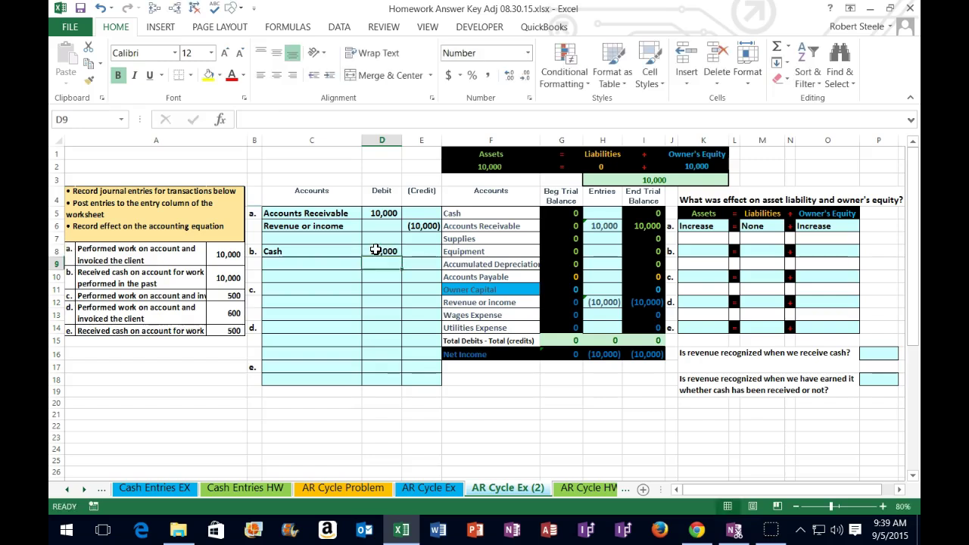
# - Record entry b's credit line with -10000 in E9 and Accounts Receivable copied from F6 into C9
pyautogui.press('Right')
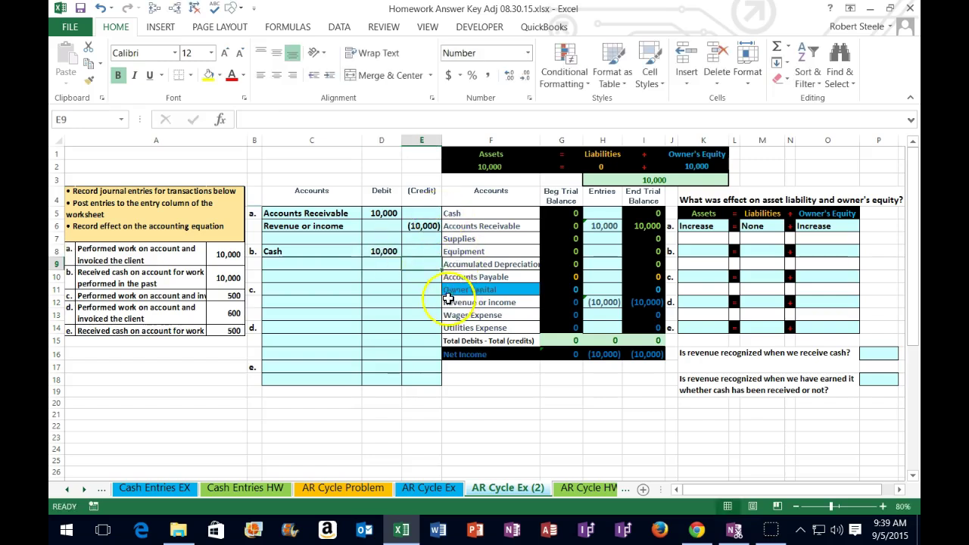
pyautogui.write('-')
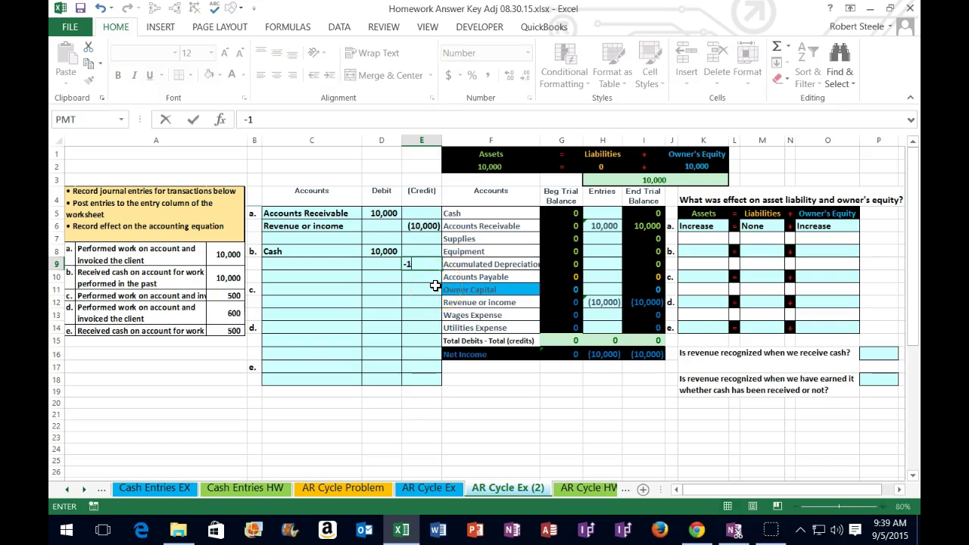
pyautogui.write('10000')
pyautogui.hotkey('ctrl', 'Return')
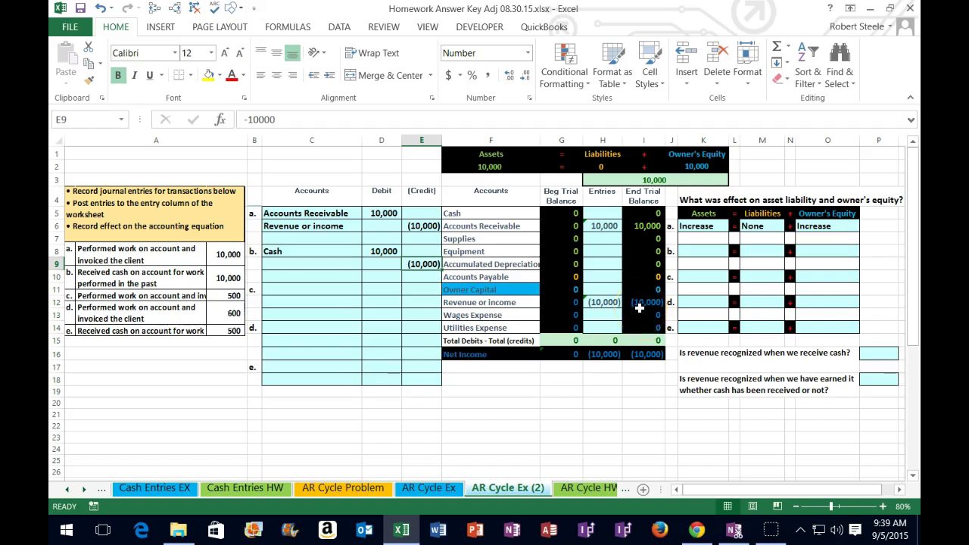
pyautogui.click(645, 225)
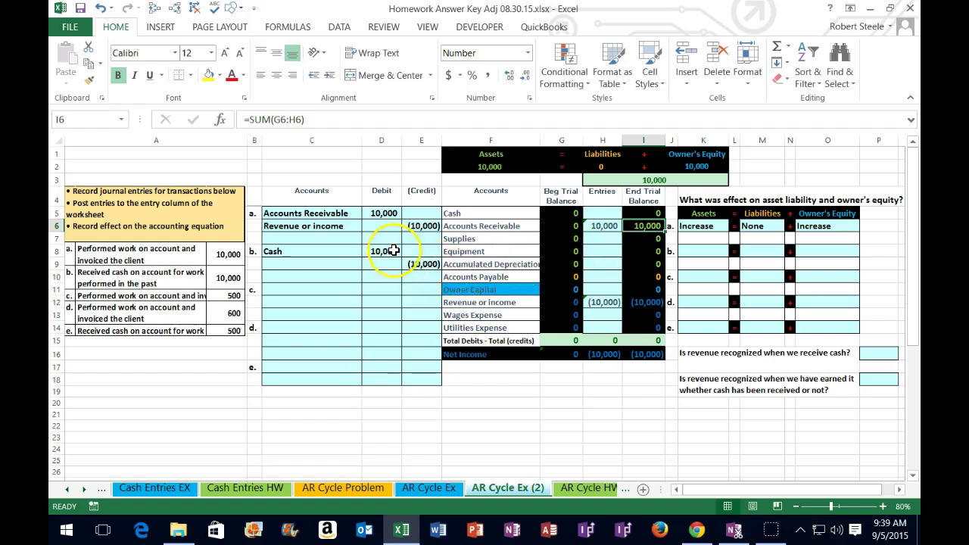
pyautogui.click(470, 224)
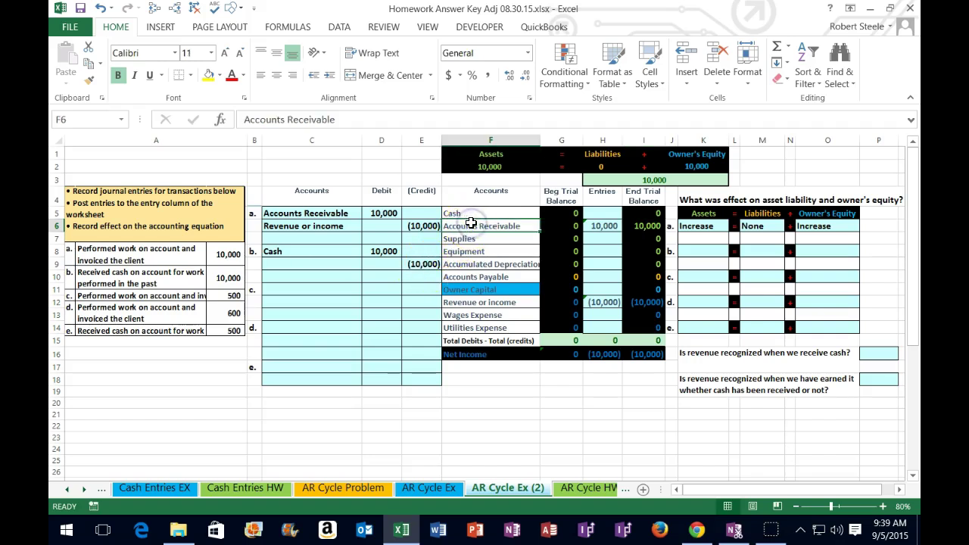
pyautogui.rightClick(471, 224)
pyautogui.click(497, 238)
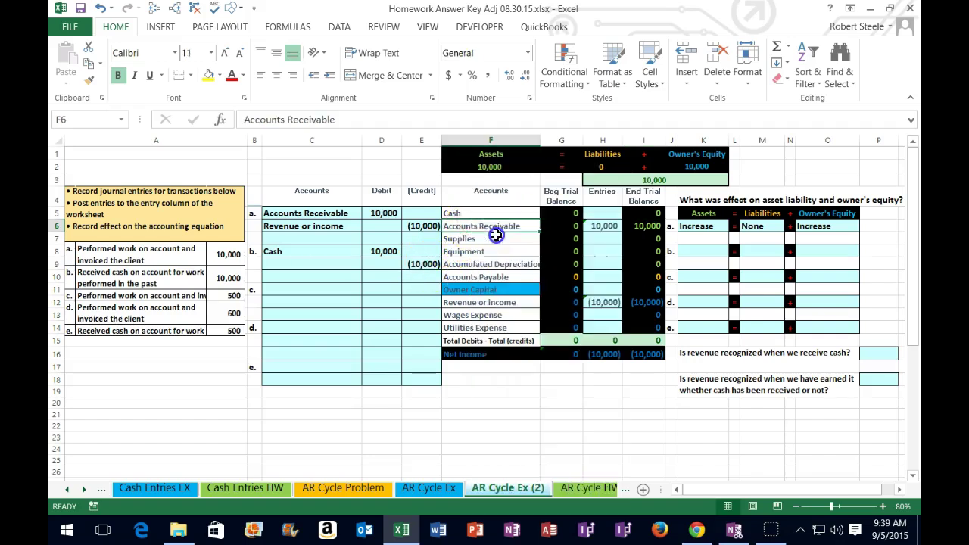
pyautogui.click(328, 263)
pyautogui.rightClick(325, 269)
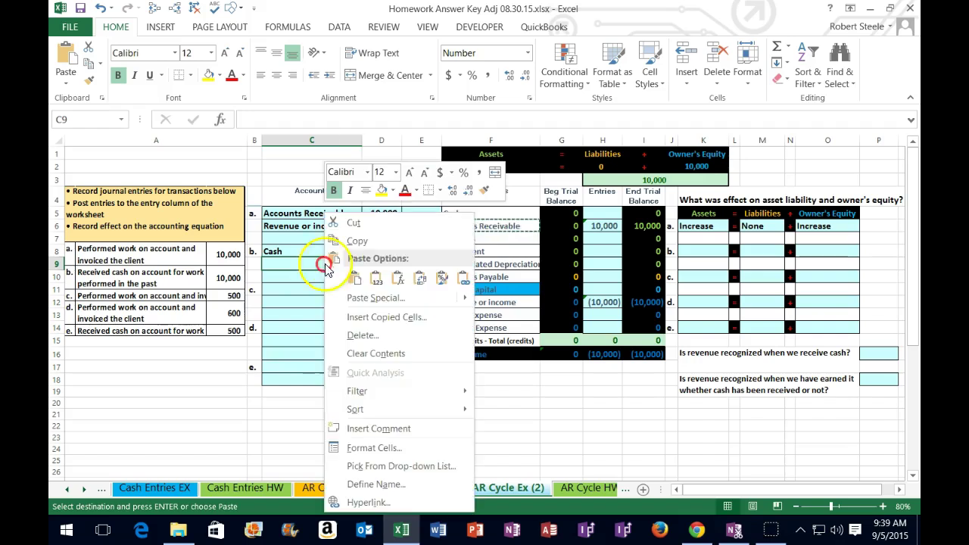
pyautogui.click(354, 278)
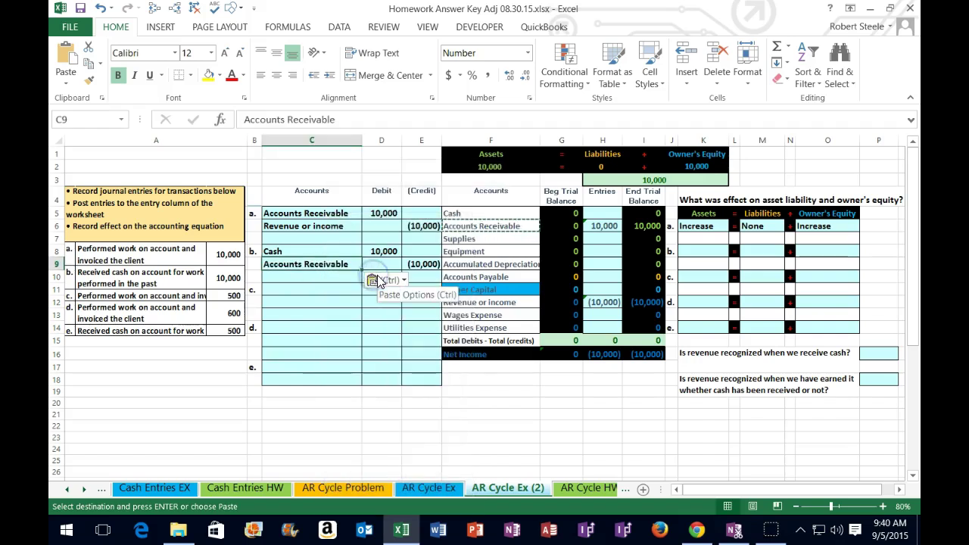
# - Post entry b's Cash debit to the Entries column by linking H5 with the formula =D8
pyautogui.click(603, 211)
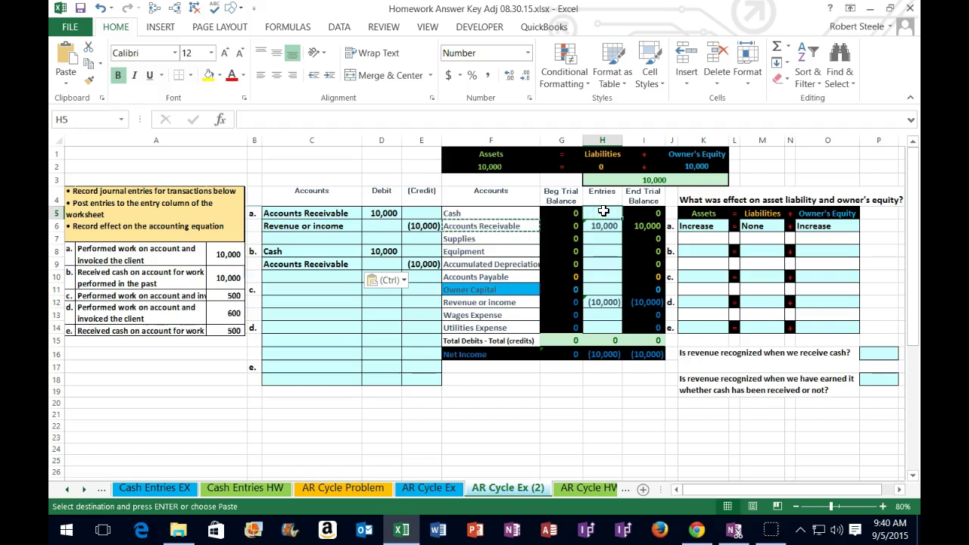
pyautogui.write('=')
pyautogui.click(388, 251)
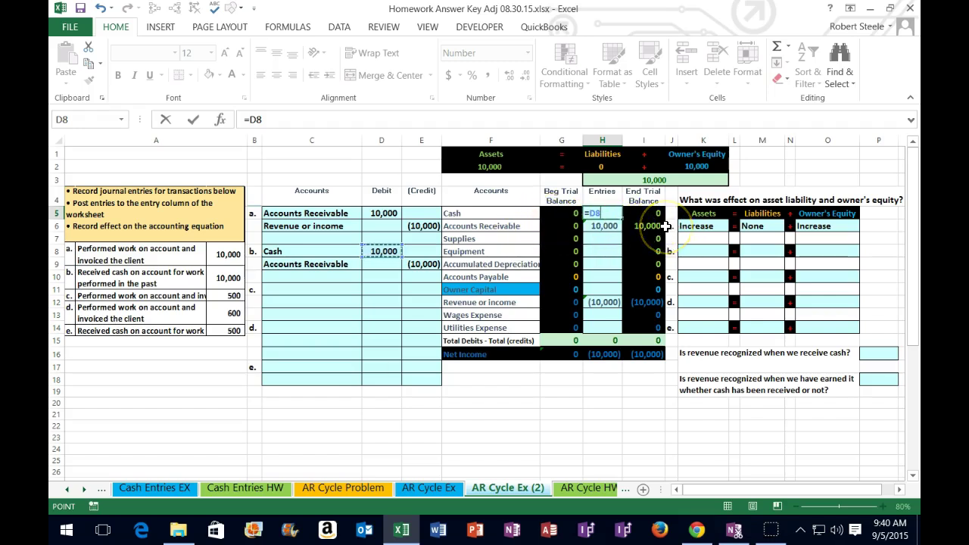
pyautogui.press('Return')
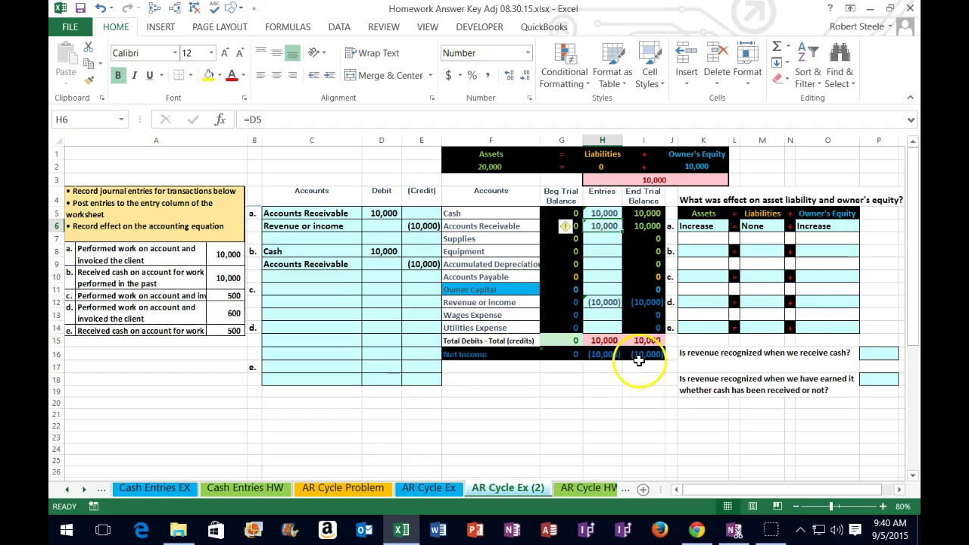
# - Extend the Accounts Receivable posting in H6 to =D5+E9 and check the ending trial balance total in I15
pyautogui.doubleClick(602, 226)
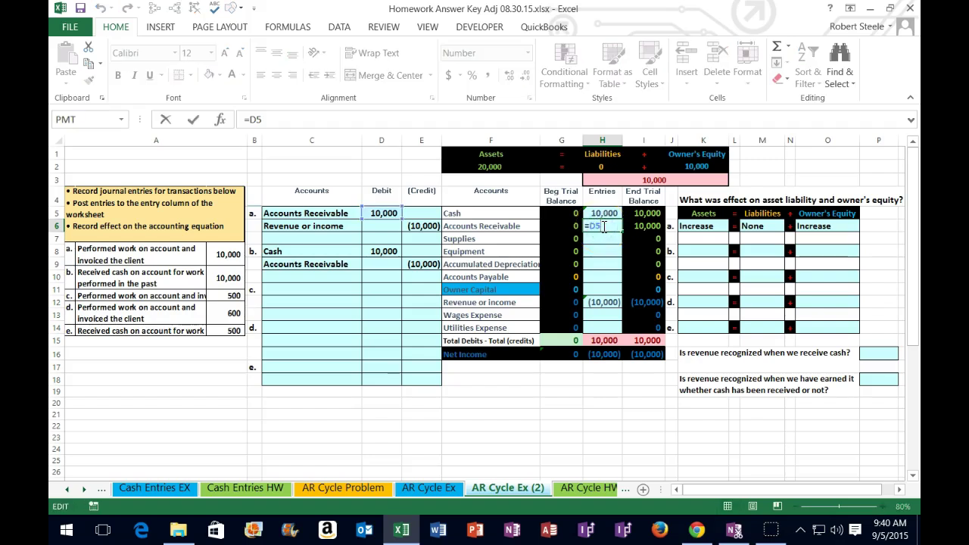
pyautogui.click(397, 217)
pyautogui.write('+')
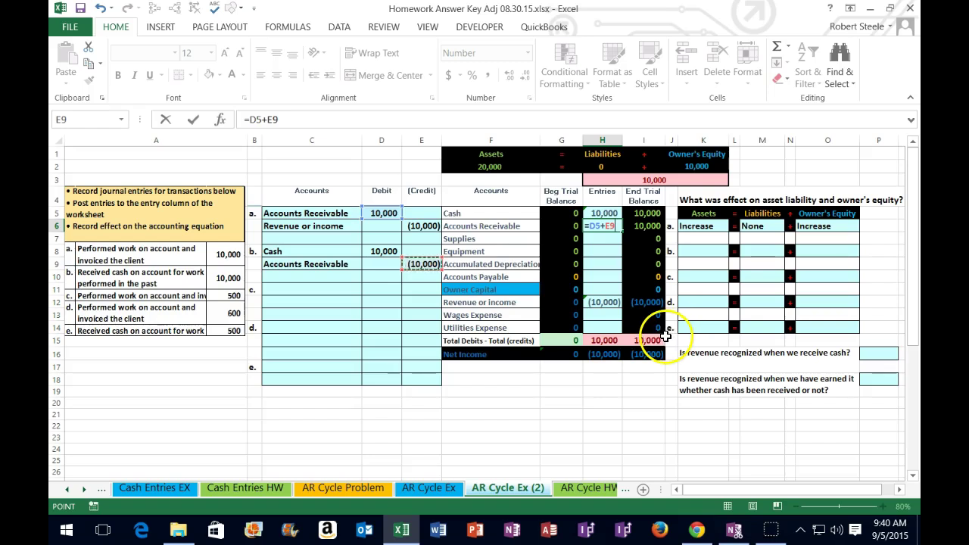
pyautogui.press('Return')
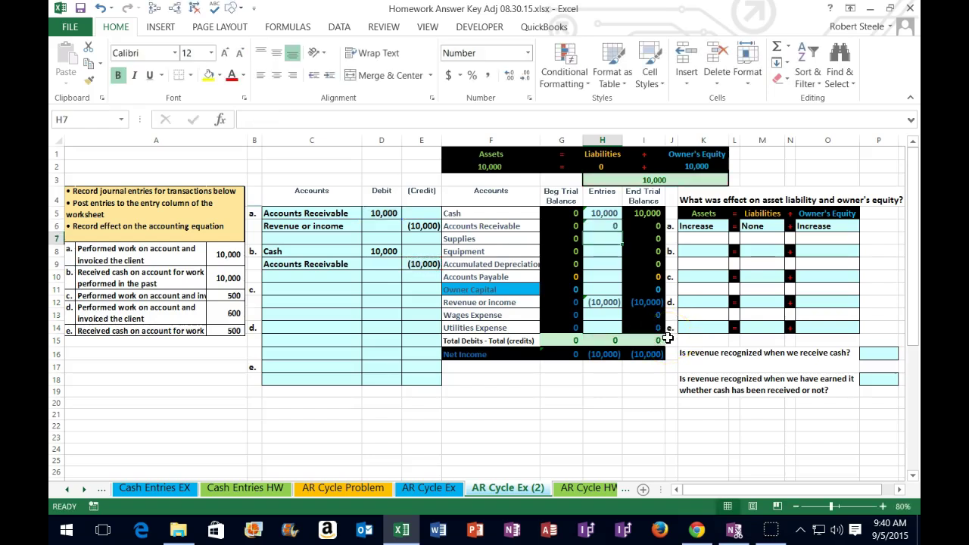
pyautogui.click(652, 342)
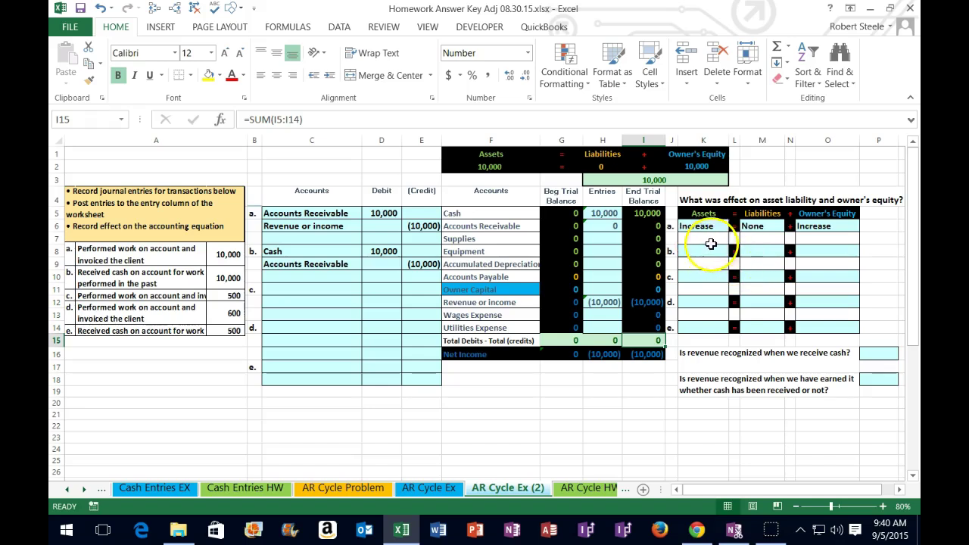
# - Clear entry b's amounts in D8:E9 to compare the accounting equation without them, and undo the deletion
pyautogui.moveTo(383, 252); pyautogui.dragTo(415, 265)
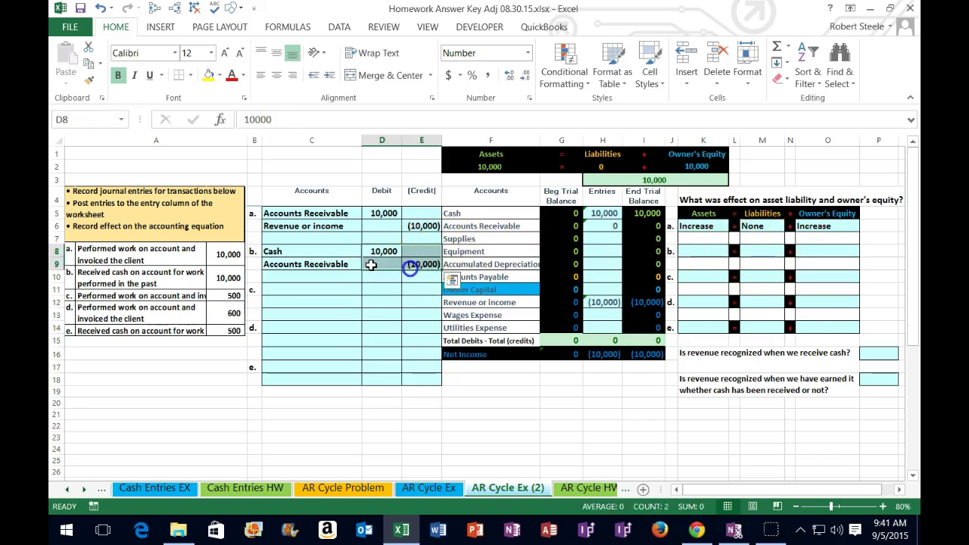
pyautogui.press('Delete')
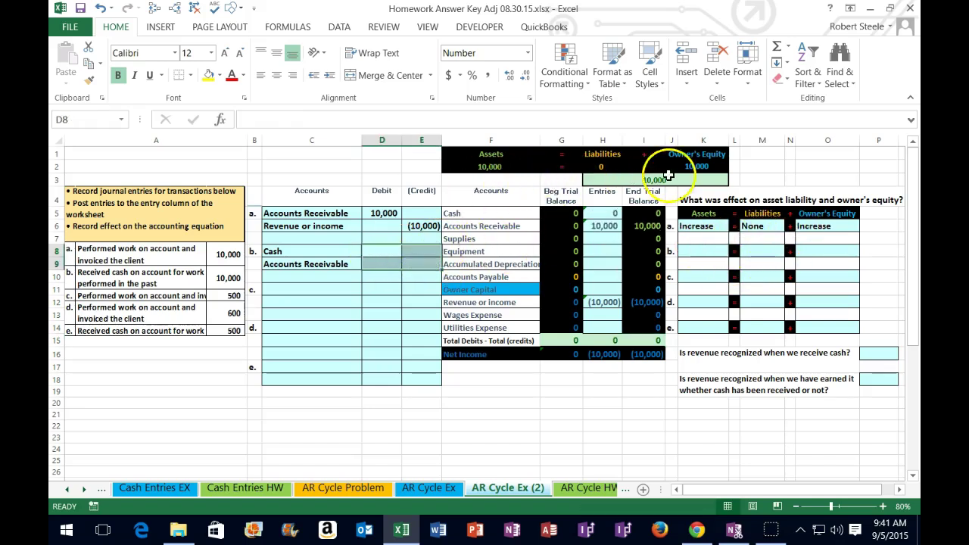
pyautogui.click(103, 8)
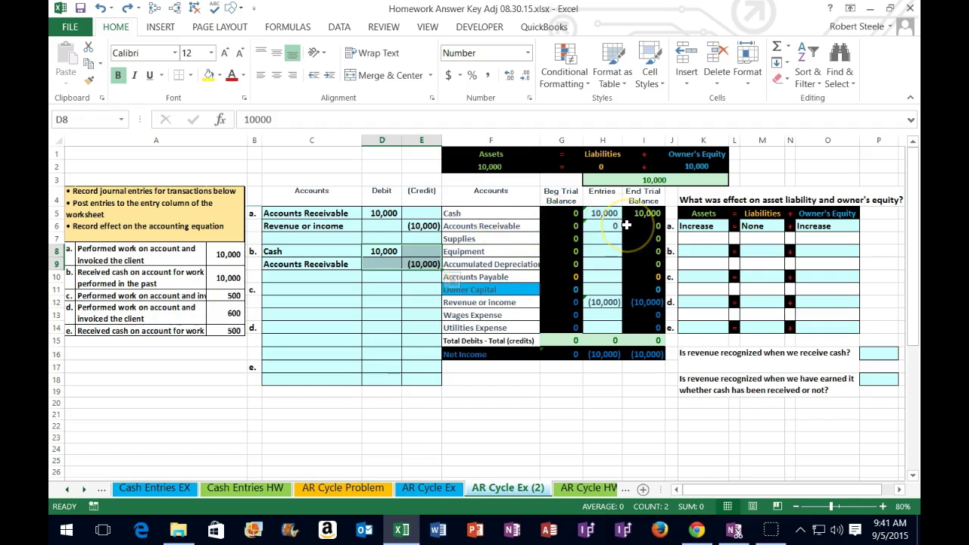
# - Record entry b's effect as None for Assets in K8, Liabilities in M8 and Owner's Equity in O8, and check ending Net Income in I16
pyautogui.click(695, 252)
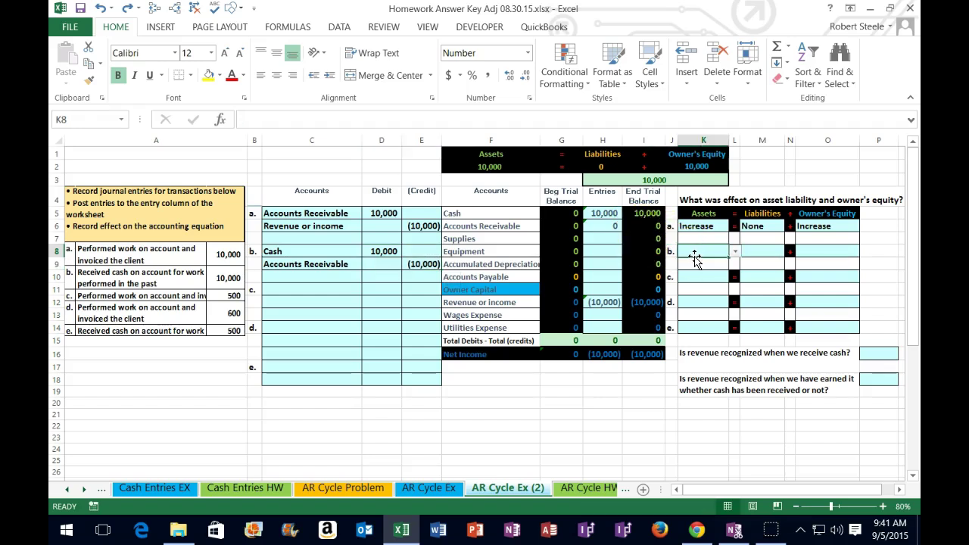
pyautogui.click(735, 253)
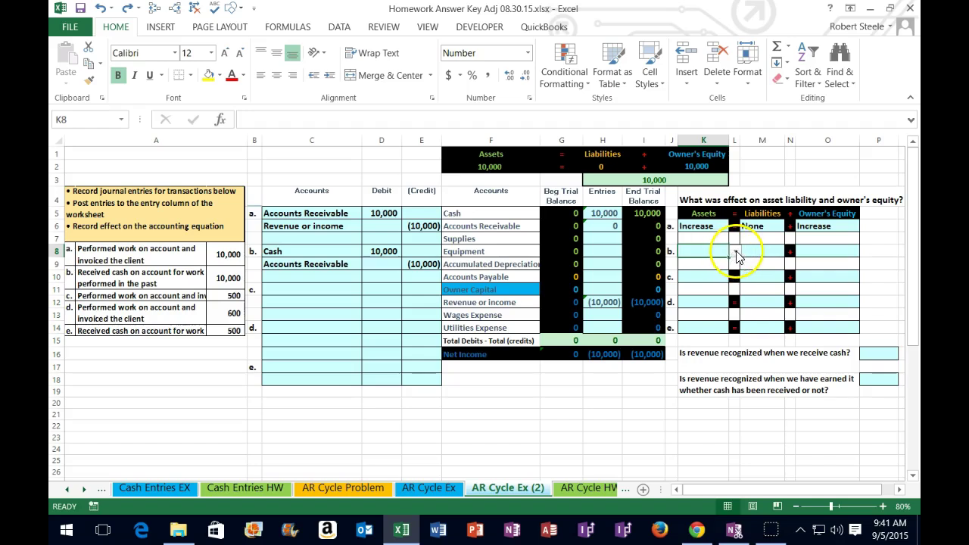
pyautogui.click(708, 262)
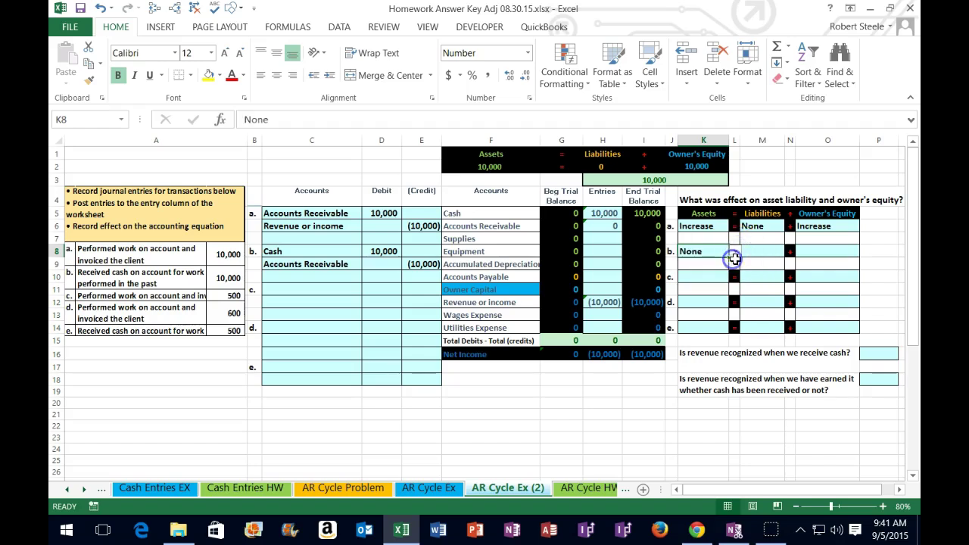
pyautogui.click(767, 250)
pyautogui.click(790, 251)
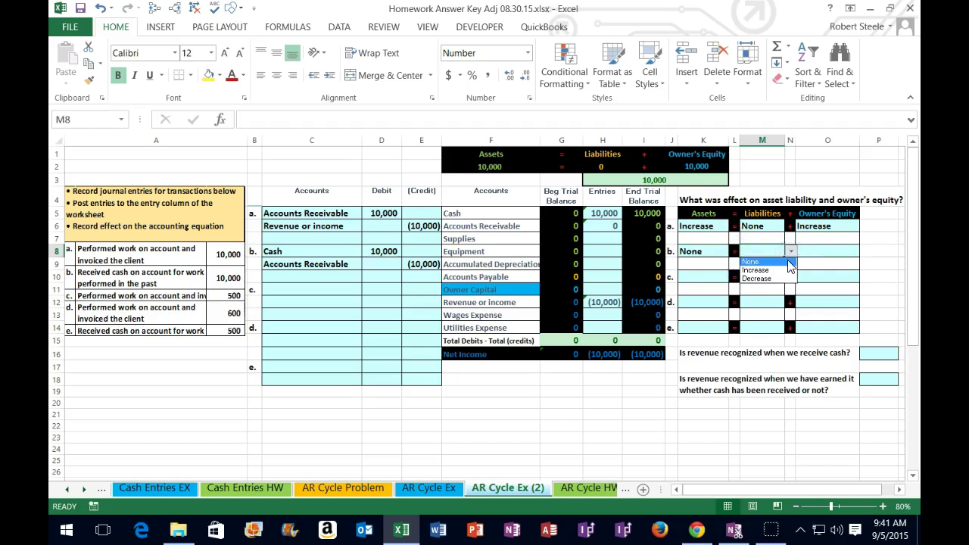
pyautogui.click(787, 261)
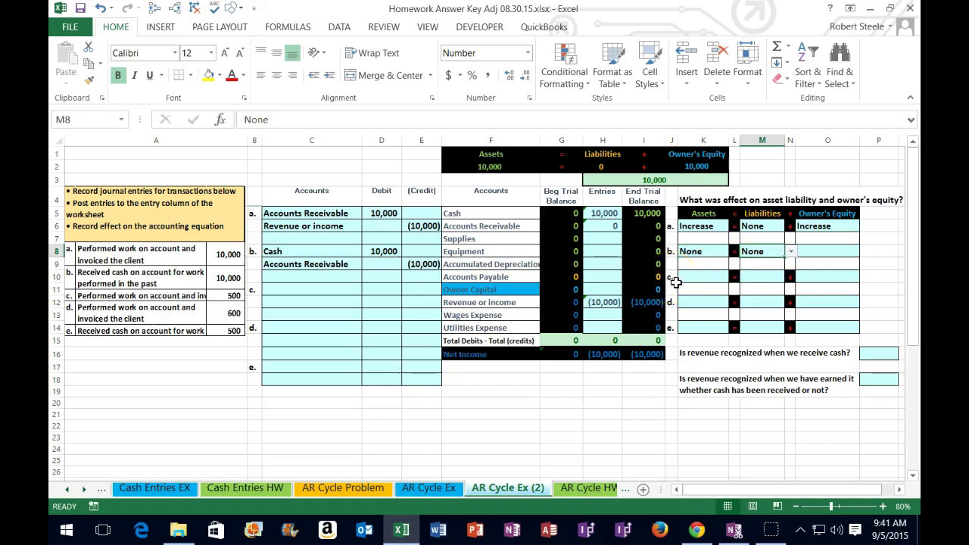
pyautogui.click(823, 252)
pyautogui.click(865, 252)
pyautogui.click(859, 259)
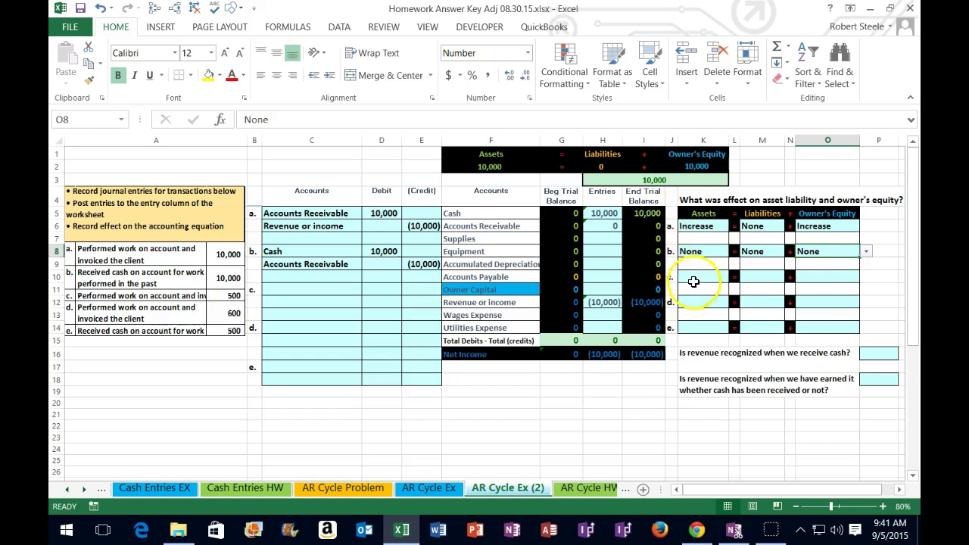
pyautogui.click(648, 351)
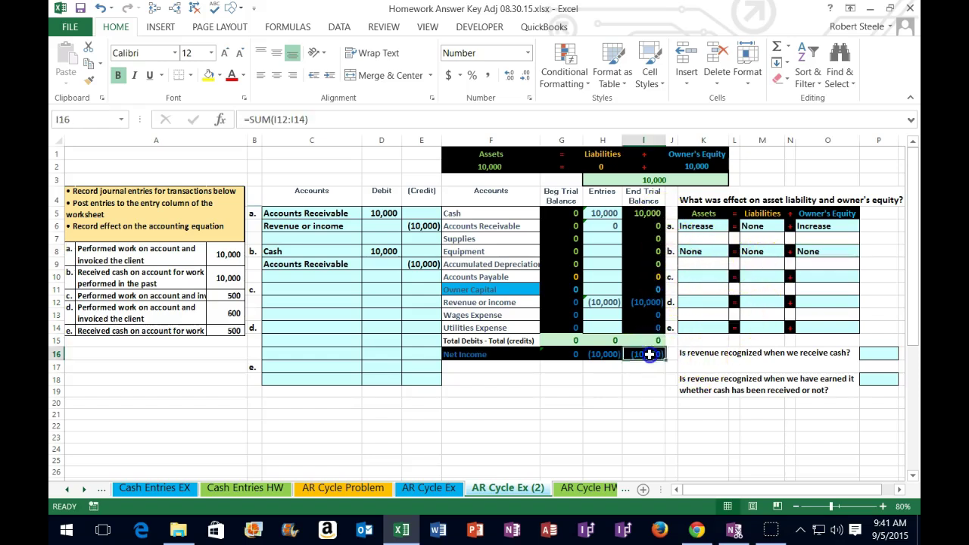